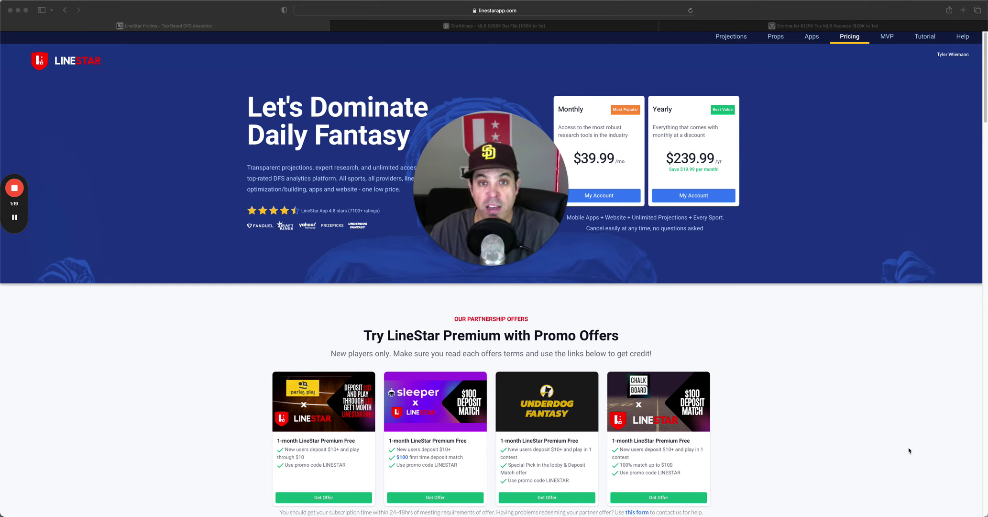
Open LineStar's MLB page and load FanDuel's Jun 25, 2024 perfect lineups.
{"action": "left_click_drag", "start_coordinate": [556, 245], "coordinate": [918, 511]}
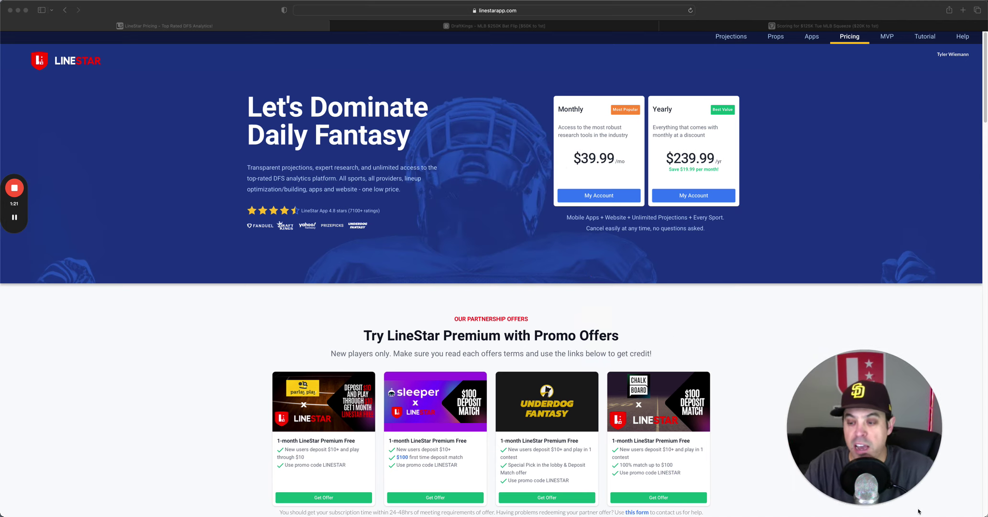
{"action": "left_click", "coordinate": [732, 40]}
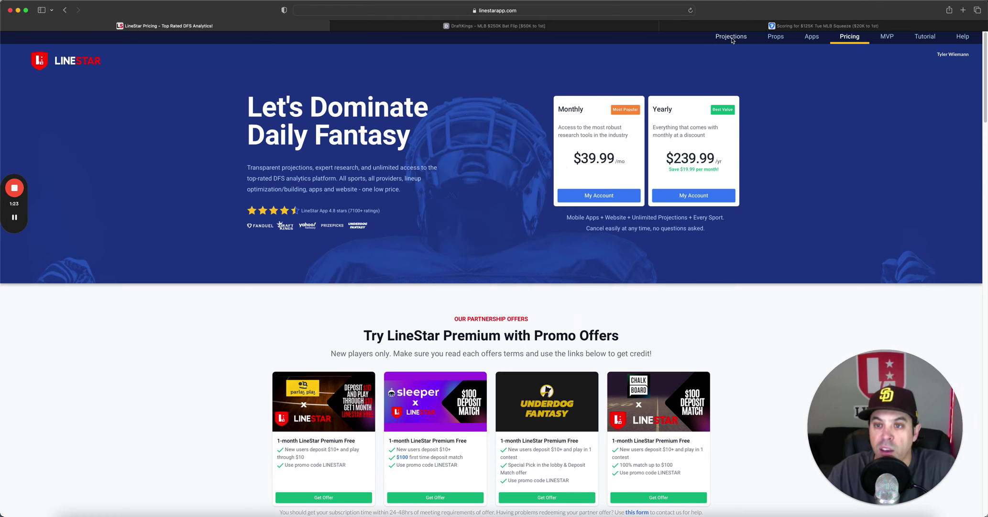
{"action": "left_click", "coordinate": [731, 38]}
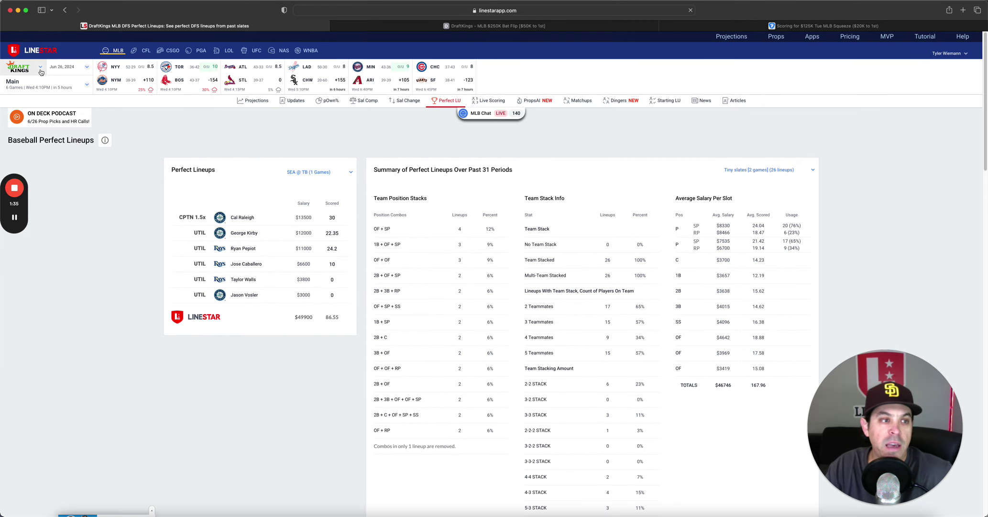
{"action": "left_click", "coordinate": [41, 72]}
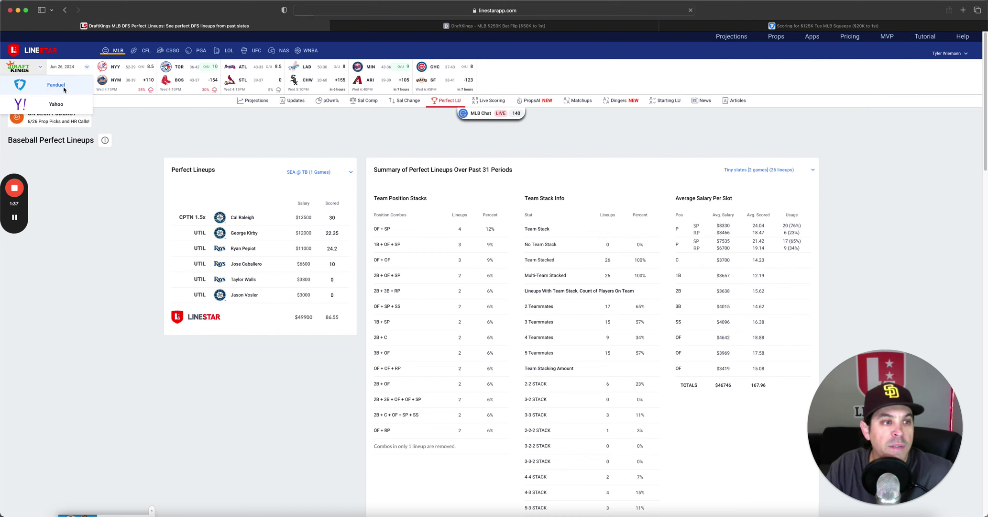
{"action": "left_click", "coordinate": [64, 89]}
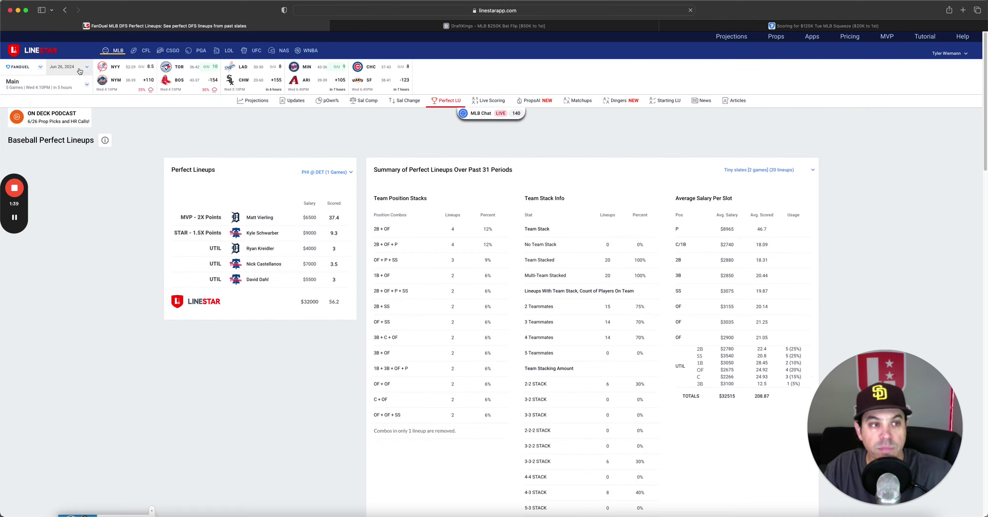
{"action": "left_click", "coordinate": [80, 71]}
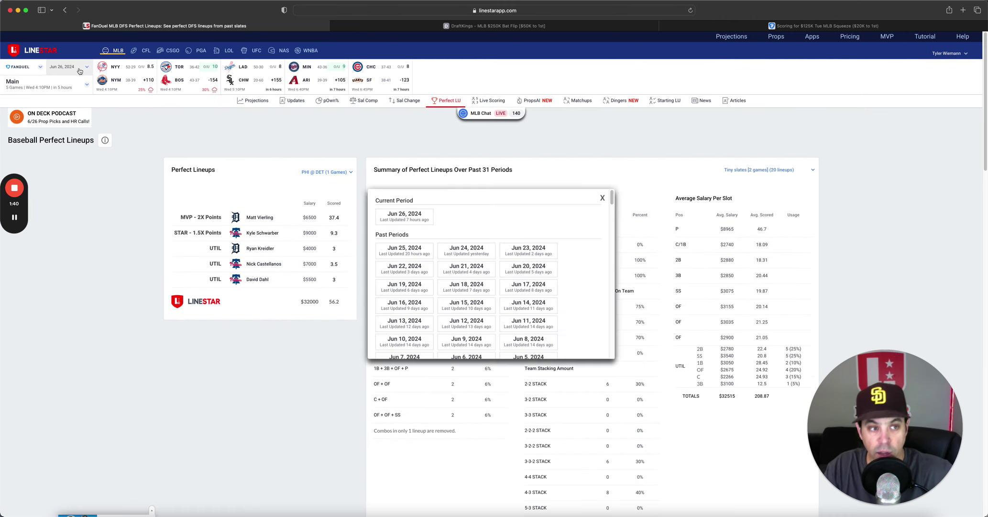
{"action": "left_click", "coordinate": [389, 251]}
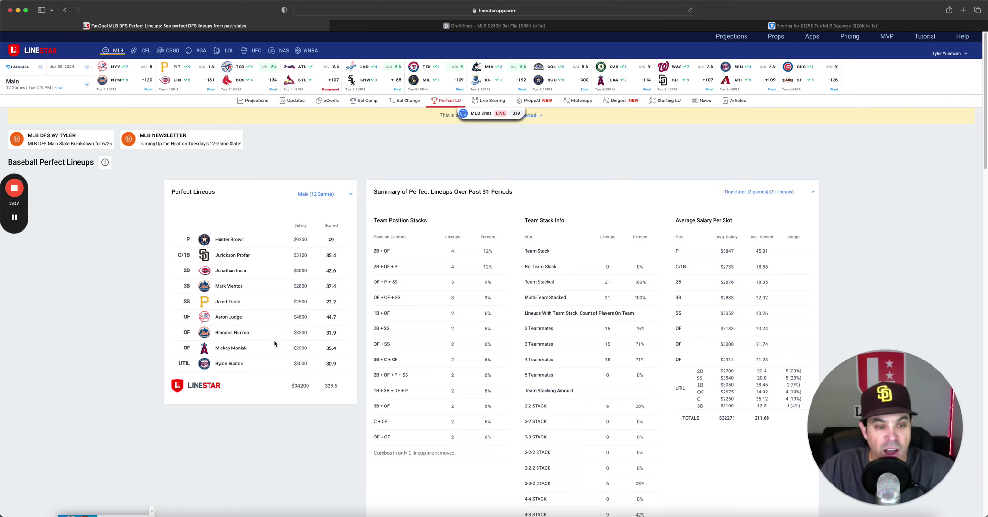
Check Brandon Nimmo's player card, then go to the FanDuel contest scoring page.
{"action": "left_click", "coordinate": [221, 334]}
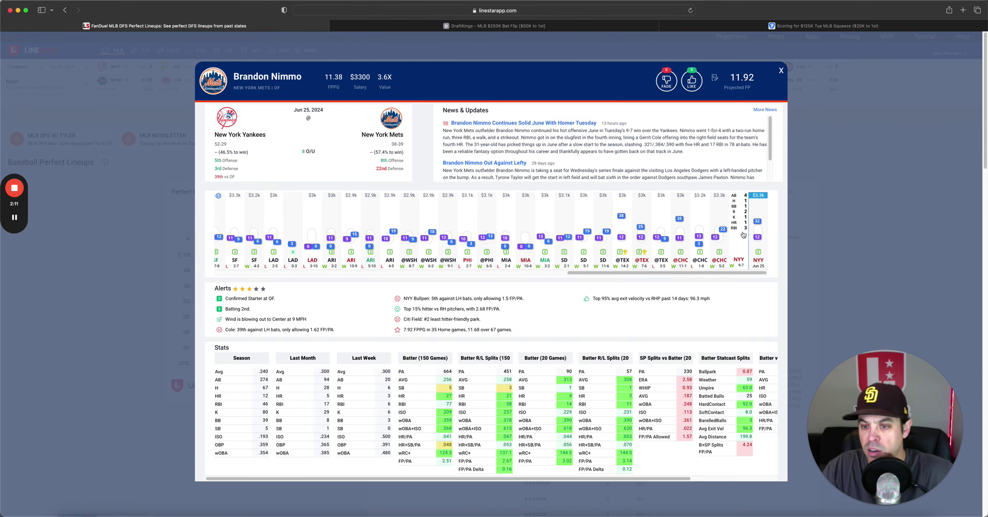
{"action": "left_click", "coordinate": [781, 71]}
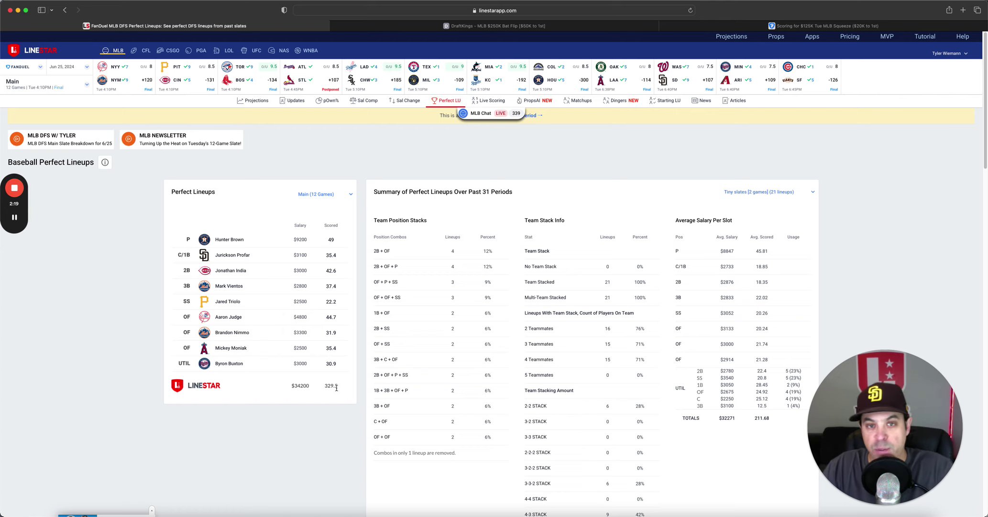
{"action": "left_click", "coordinate": [857, 29]}
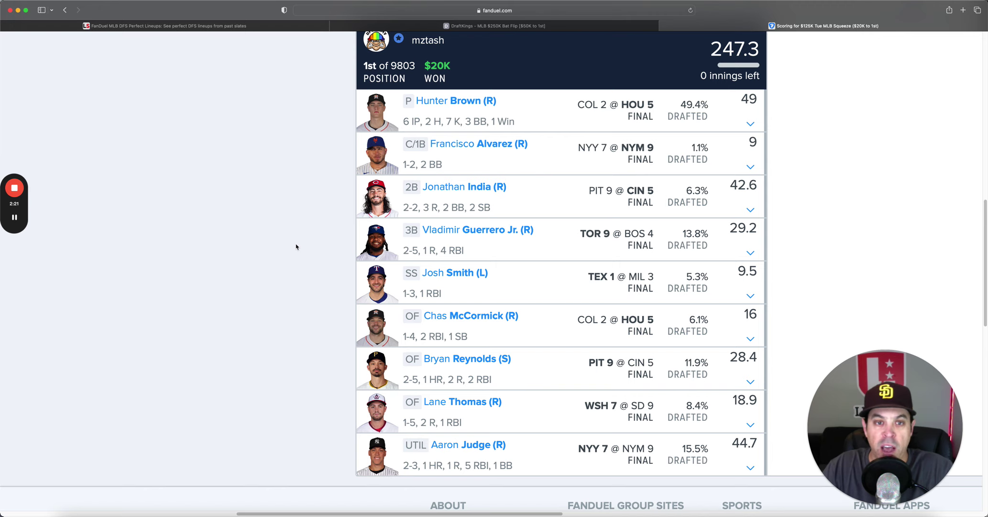
{"action": "scroll", "coordinate": [234, 264], "scroll_direction": "right", "scroll_amount": 3}
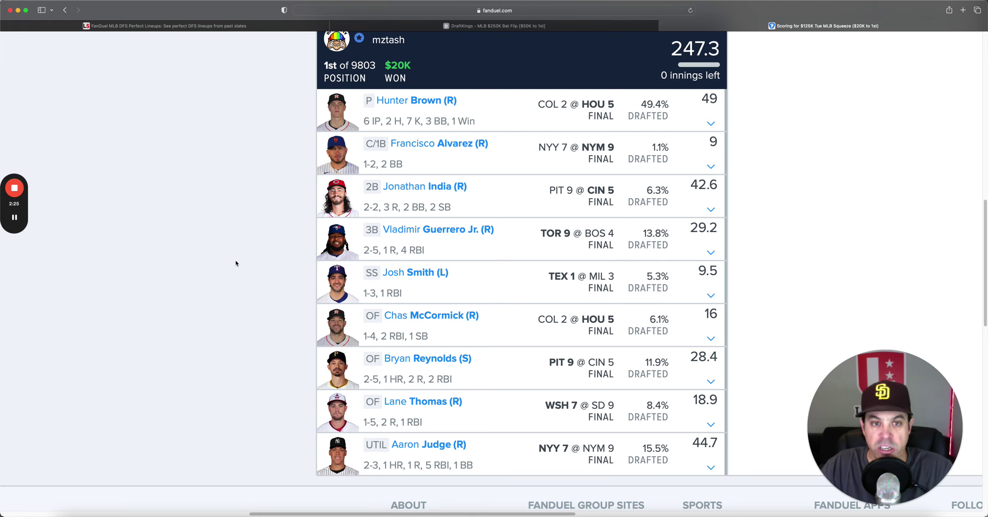
{"action": "scroll", "coordinate": [236, 264], "scroll_direction": "right", "scroll_amount": 2}
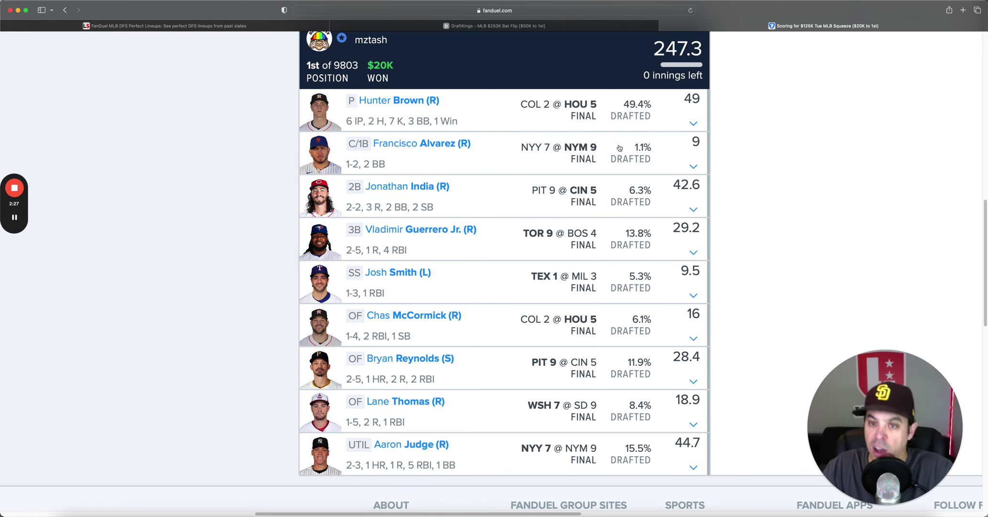
{"action": "left_click", "coordinate": [617, 113]}
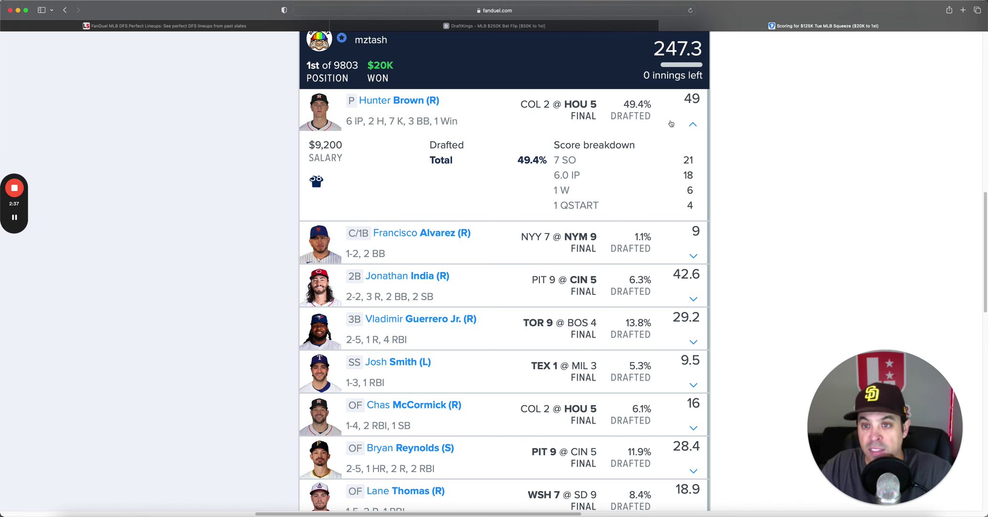
{"action": "scroll", "coordinate": [660, 124], "scroll_direction": "right", "scroll_amount": 2}
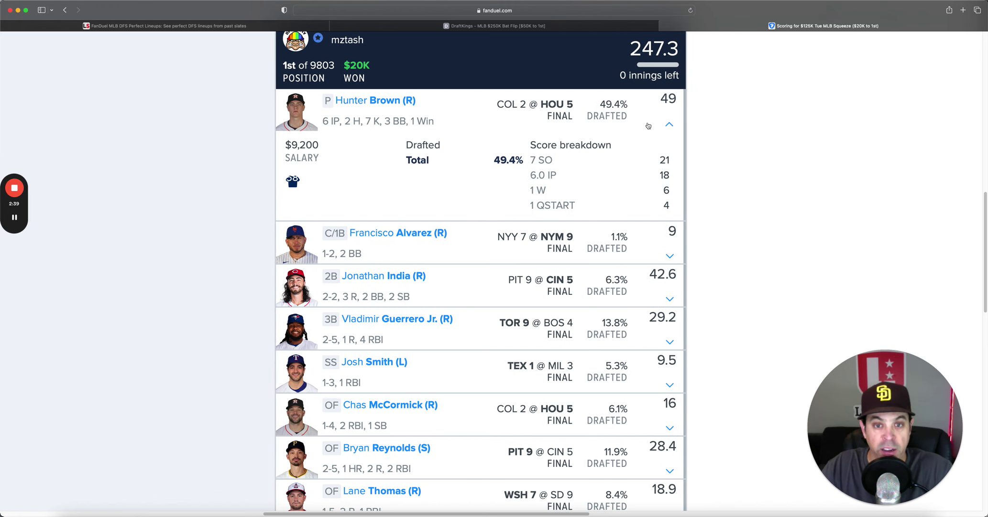
{"action": "left_click", "coordinate": [648, 125]}
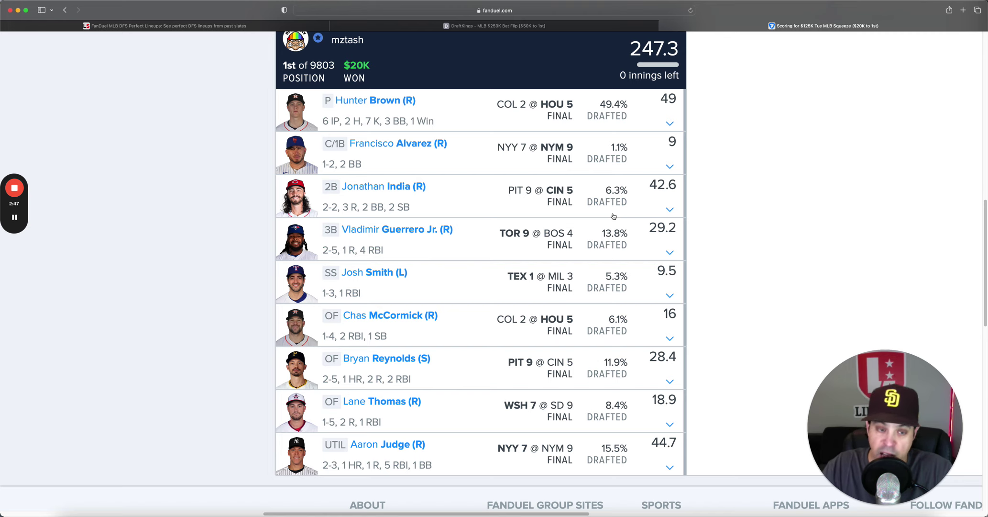
{"action": "scroll", "coordinate": [613, 219], "scroll_direction": "up", "scroll_amount": 1}
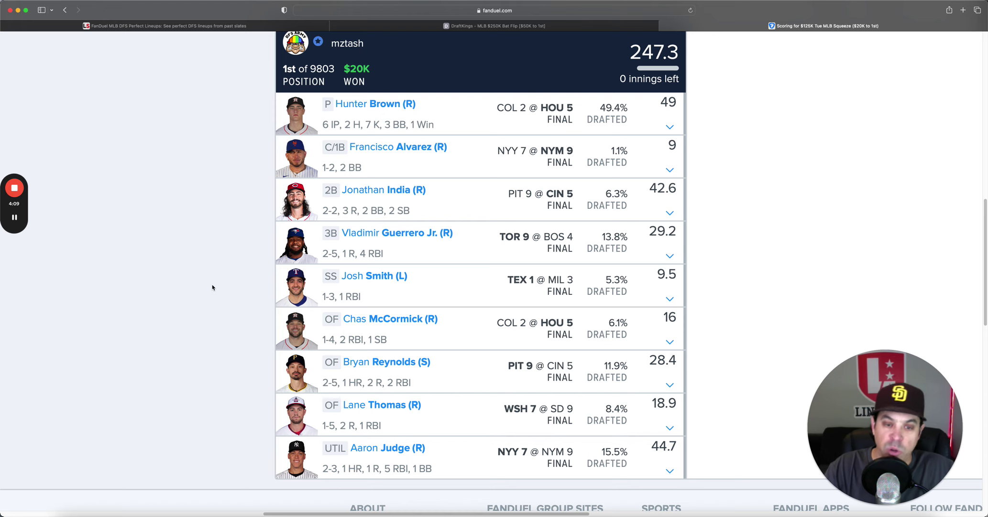
{"action": "left_click", "coordinate": [216, 26]}
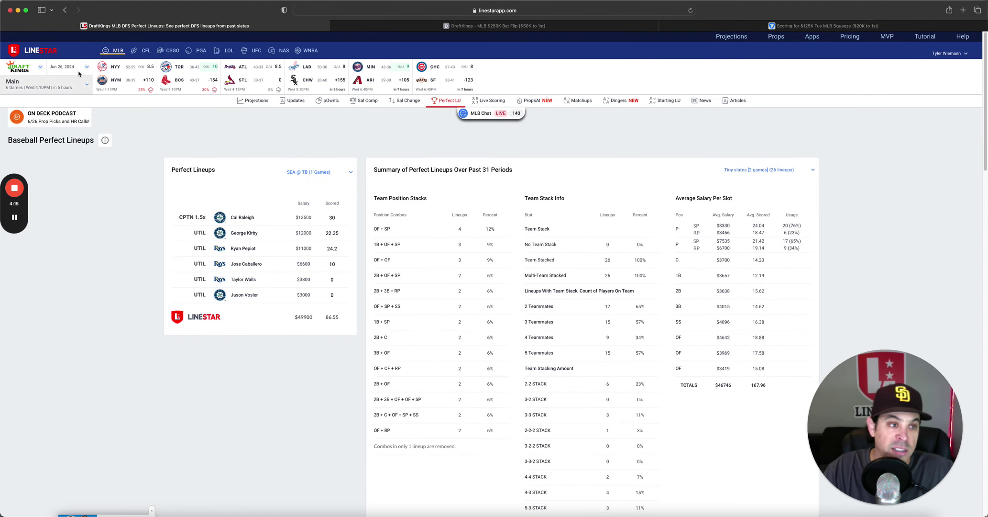
Load DraftKings' Jun 25, 2024 perfect lineup ($48,800, 248.2 points) and open the slate-size filter.
{"action": "left_click", "coordinate": [79, 72]}
{"action": "left_click", "coordinate": [409, 256]}
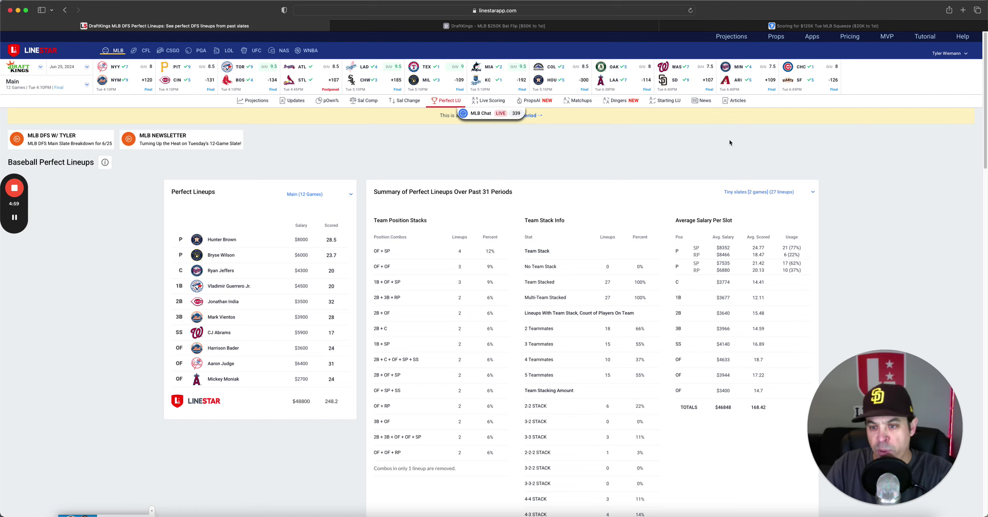
{"action": "left_click", "coordinate": [746, 193]}
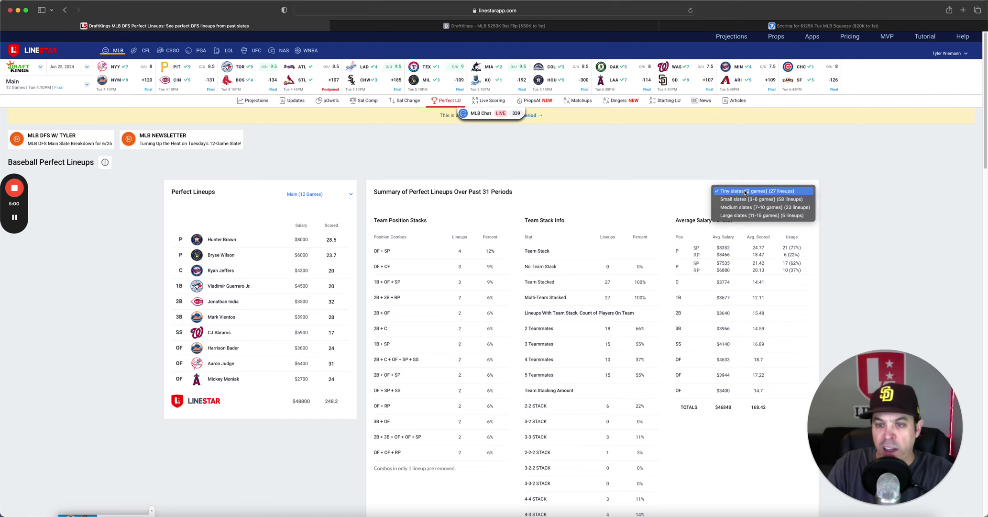
Limit the summary to large 11-15 game slates and highlight the 2 Teammates stack info.
{"action": "left_click", "coordinate": [747, 216]}
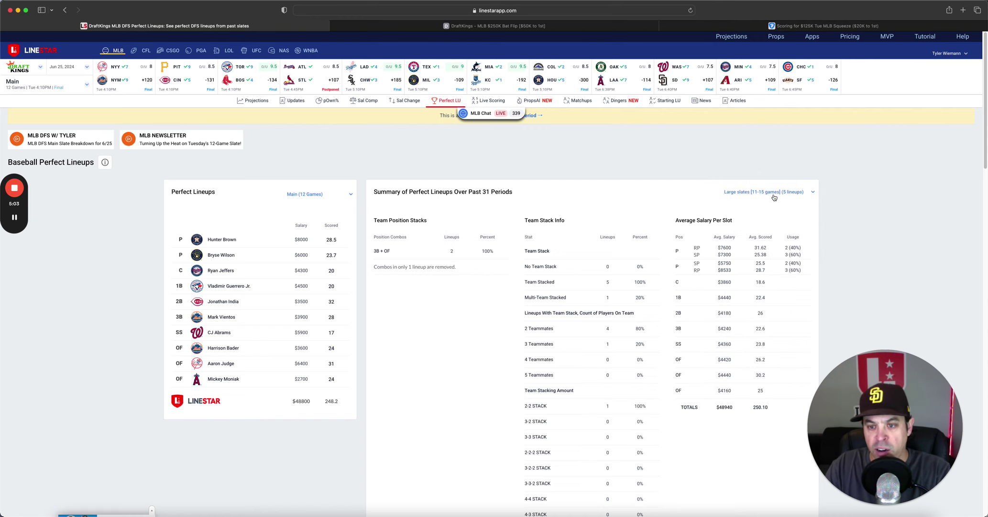
{"action": "scroll", "coordinate": [578, 233], "scroll_direction": "down", "scroll_amount": 3}
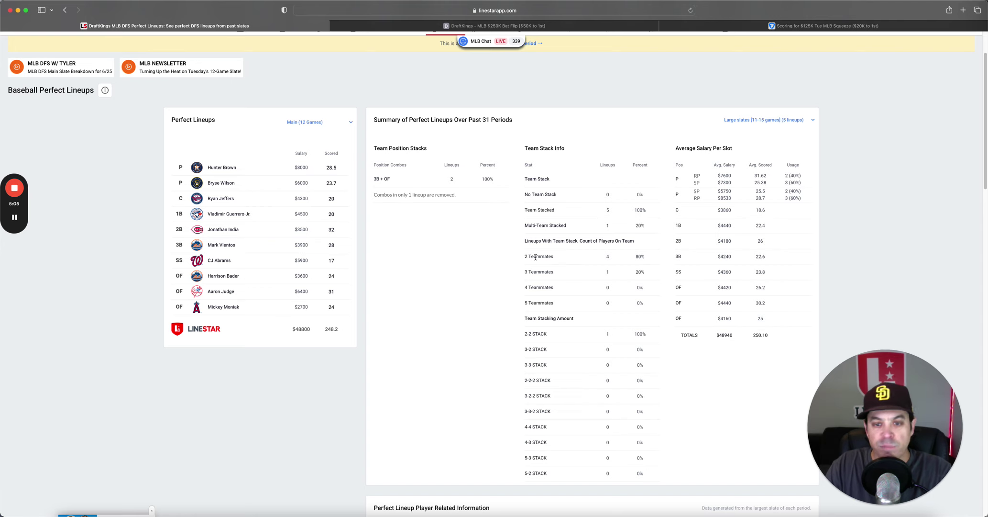
{"action": "left_click_drag", "start_coordinate": [536, 257], "coordinate": [625, 262]}
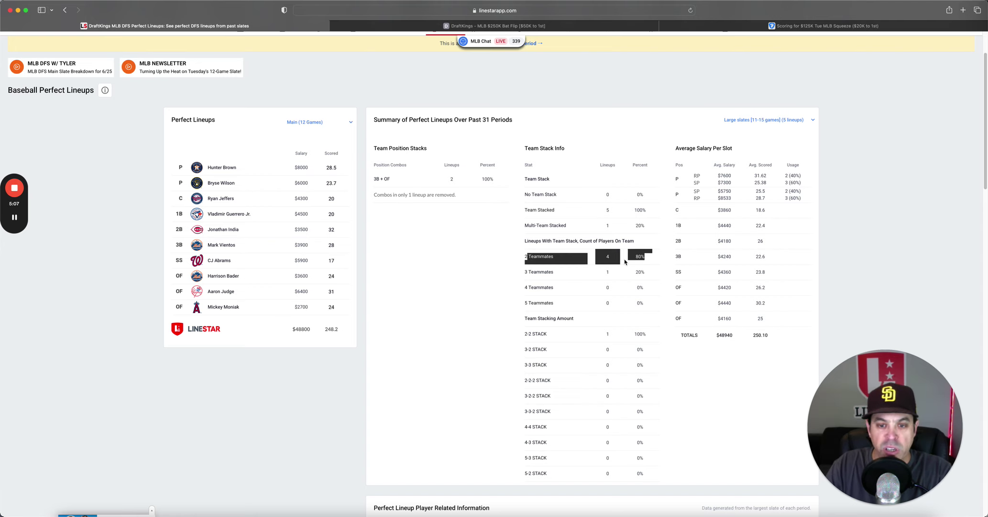
{"action": "left_click", "coordinate": [546, 258]}
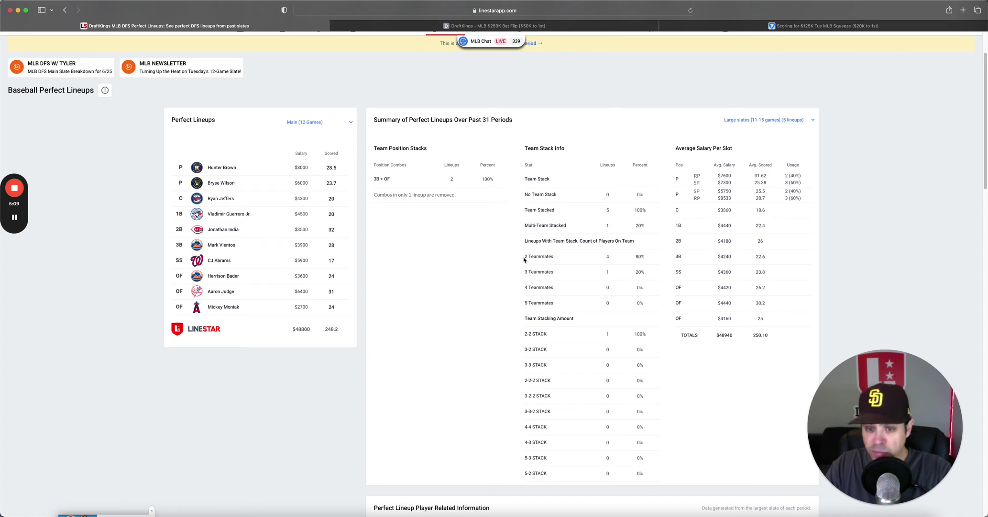
{"action": "left_click_drag", "start_coordinate": [523, 260], "coordinate": [577, 261]}
{"action": "left_click", "coordinate": [577, 262]}
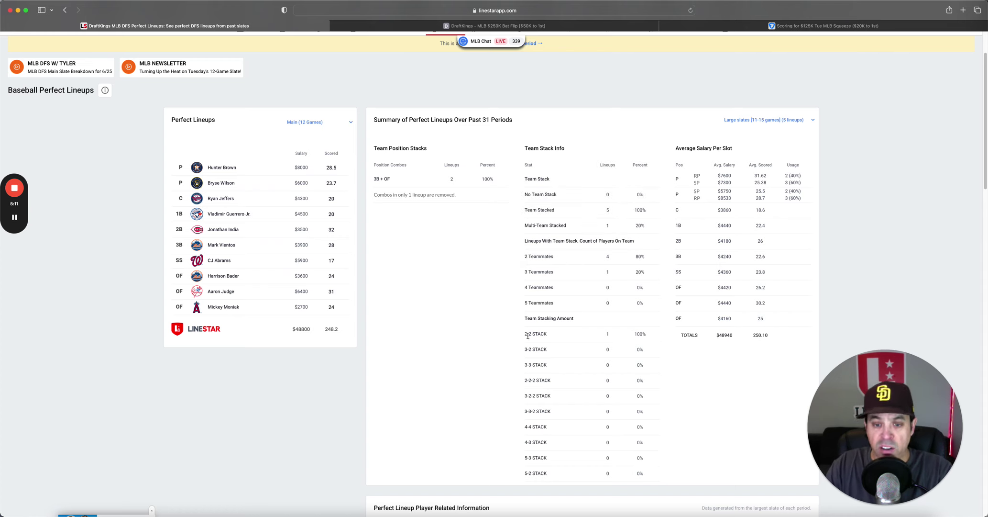
Highlight the 2-2 STACK and Team Stacked rows, then go to the DraftKings leaderboard.
{"action": "mouse_move", "coordinate": [526, 337]}
{"action": "left_mouse_down"}
{"action": "mouse_move", "coordinate": [647, 337]}
{"action": "mouse_move", "coordinate": [526, 337]}
{"action": "left_mouse_up"}
{"action": "left_click", "coordinate": [647, 337]}
{"action": "left_click", "coordinate": [541, 336]}
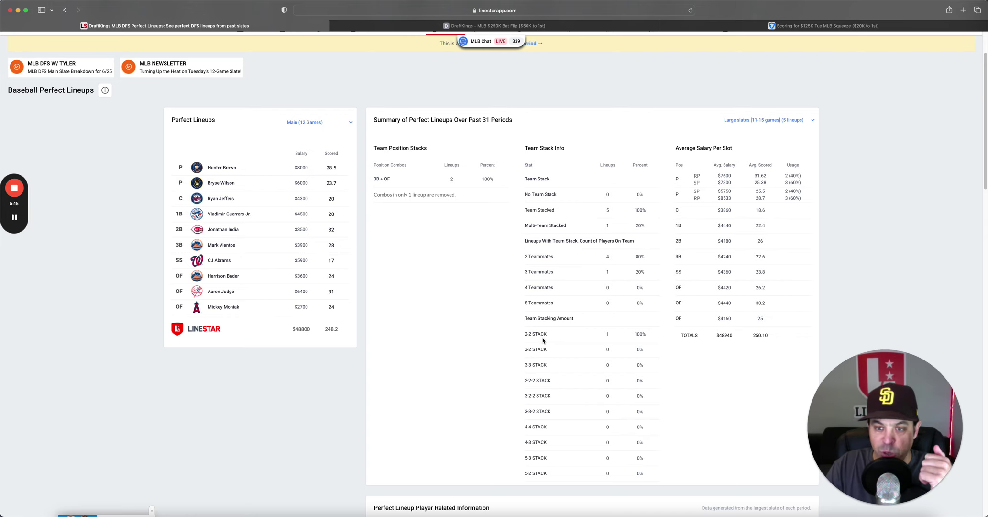
{"action": "left_click_drag", "start_coordinate": [539, 218], "coordinate": [626, 215]}
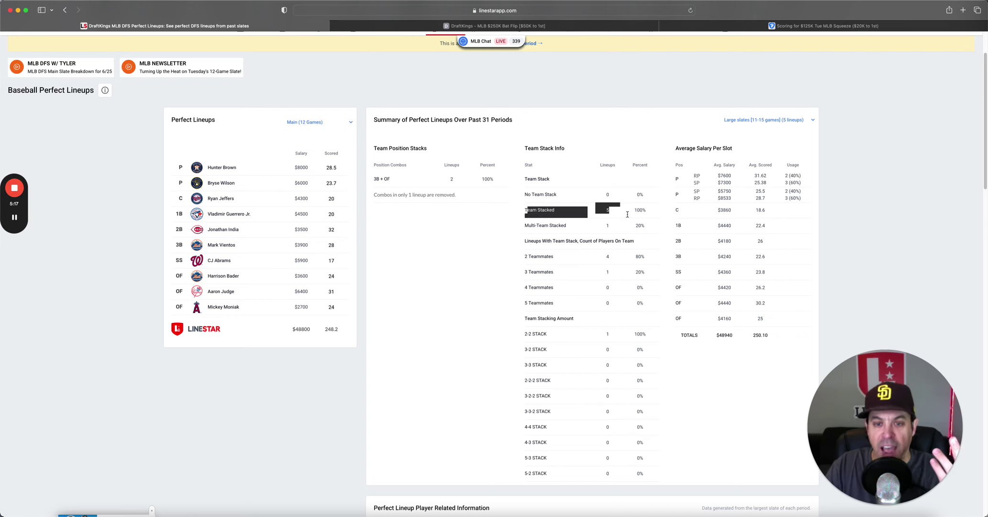
{"action": "left_click", "coordinate": [628, 216]}
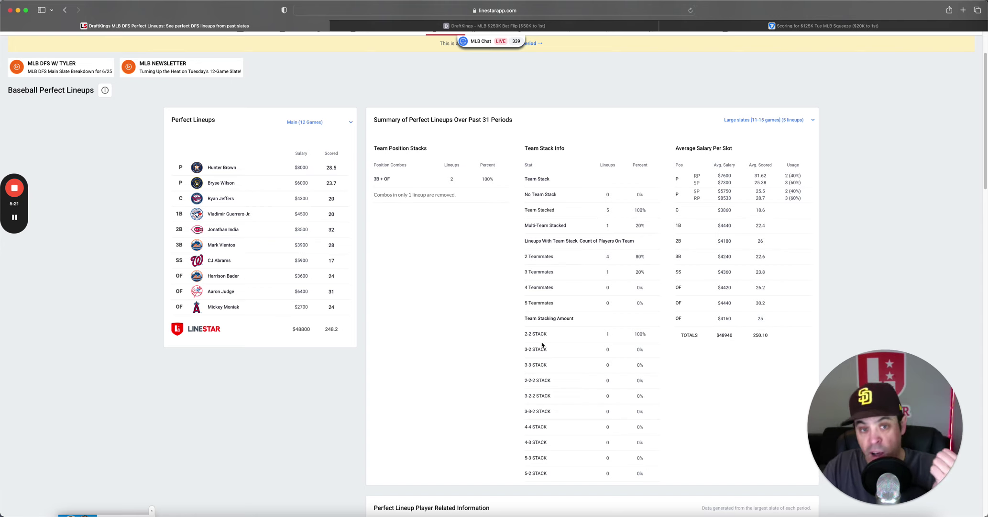
{"action": "scroll", "coordinate": [535, 352], "scroll_direction": "up", "scroll_amount": 3}
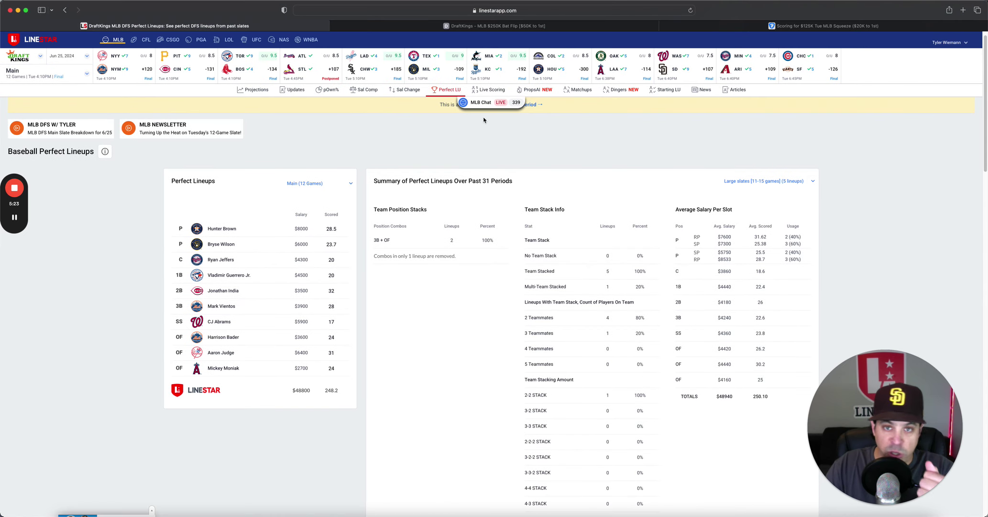
{"action": "left_click", "coordinate": [503, 25]}
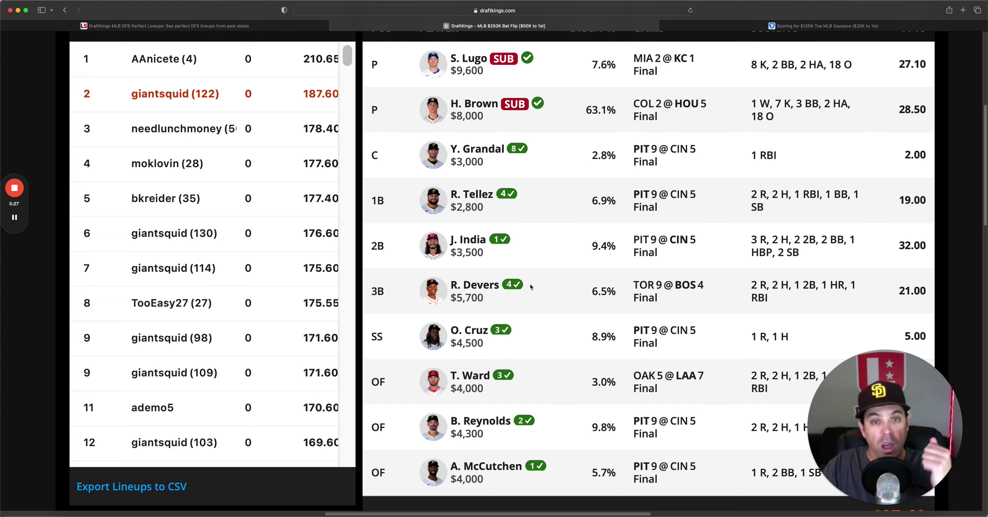
{"action": "scroll", "coordinate": [364, 172], "scroll_direction": "up", "scroll_amount": 1}
{"action": "left_click", "coordinate": [168, 72]}
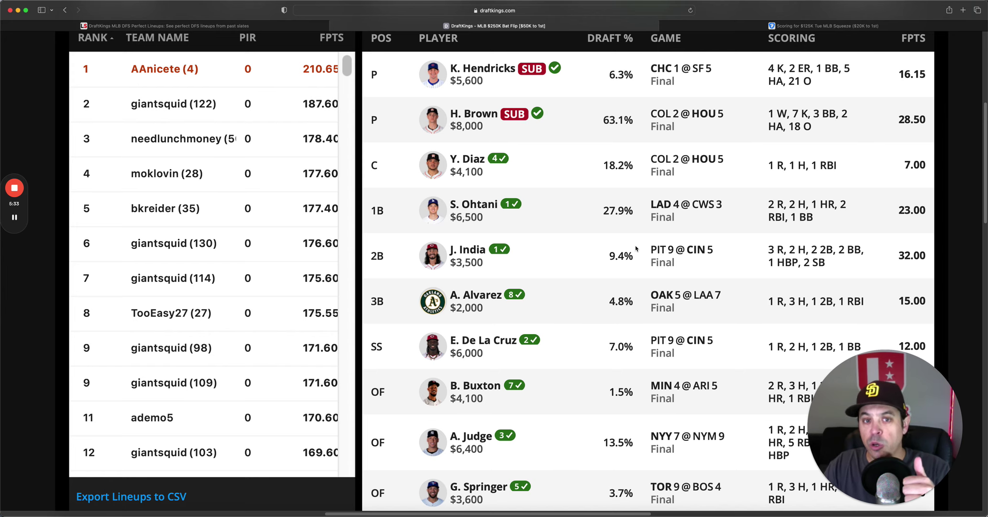
{"action": "scroll", "coordinate": [632, 248], "scroll_direction": "right", "scroll_amount": 3}
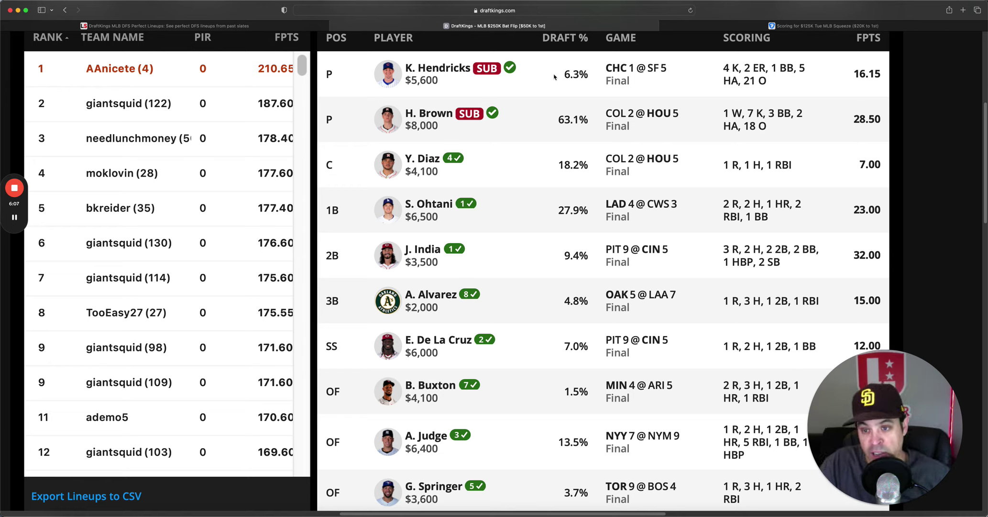
{"action": "scroll", "coordinate": [575, 233], "scroll_direction": "down", "scroll_amount": 1}
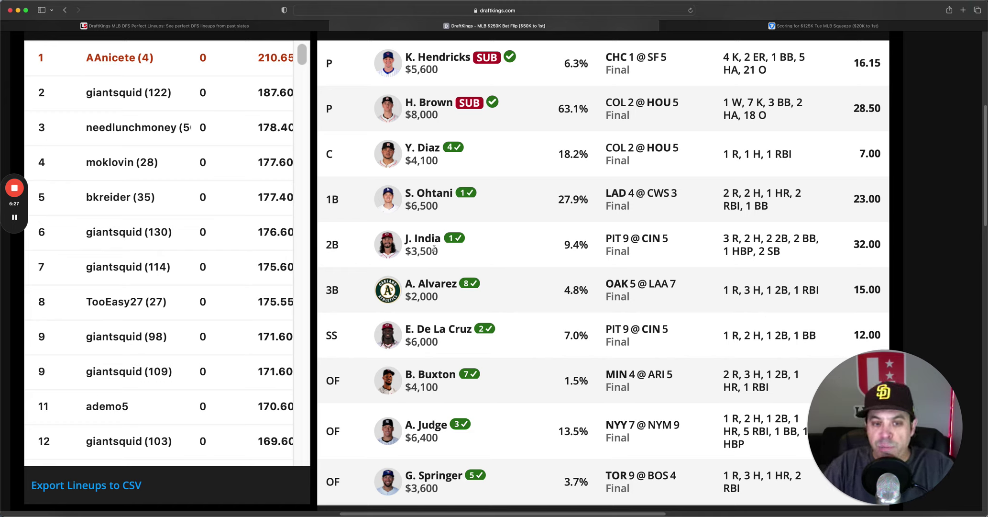
{"action": "left_click_drag", "start_coordinate": [781, 251], "coordinate": [748, 251]}
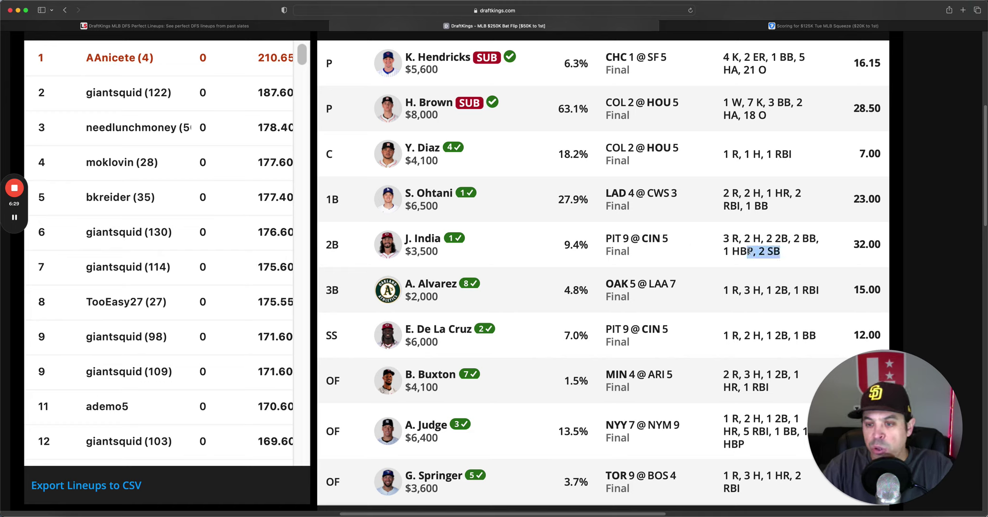
{"action": "left_click", "coordinate": [807, 254]}
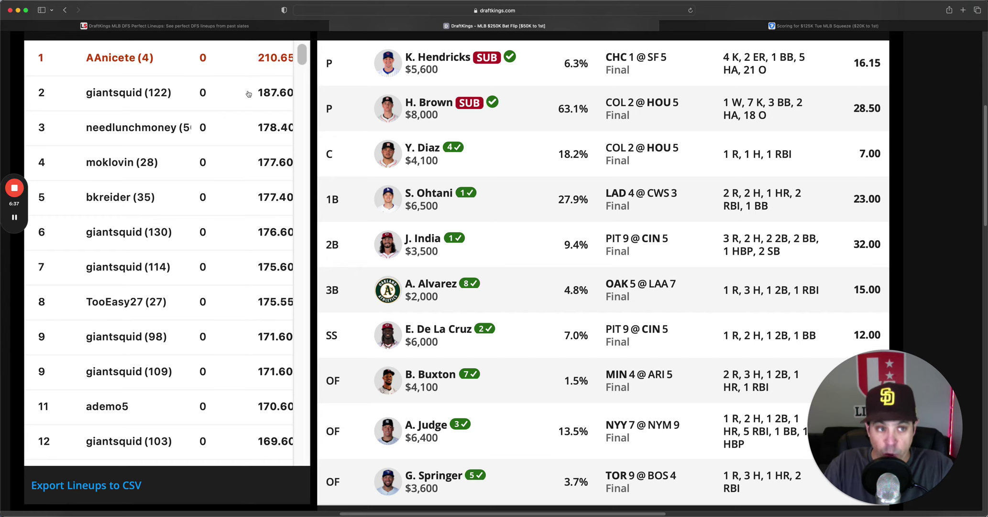
{"action": "left_click", "coordinate": [177, 94]}
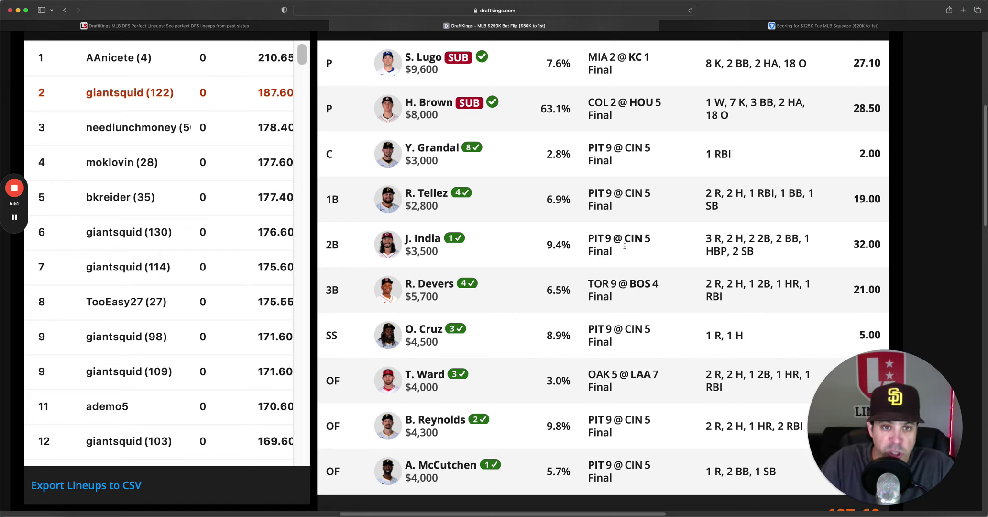
{"action": "left_click", "coordinate": [114, 62]}
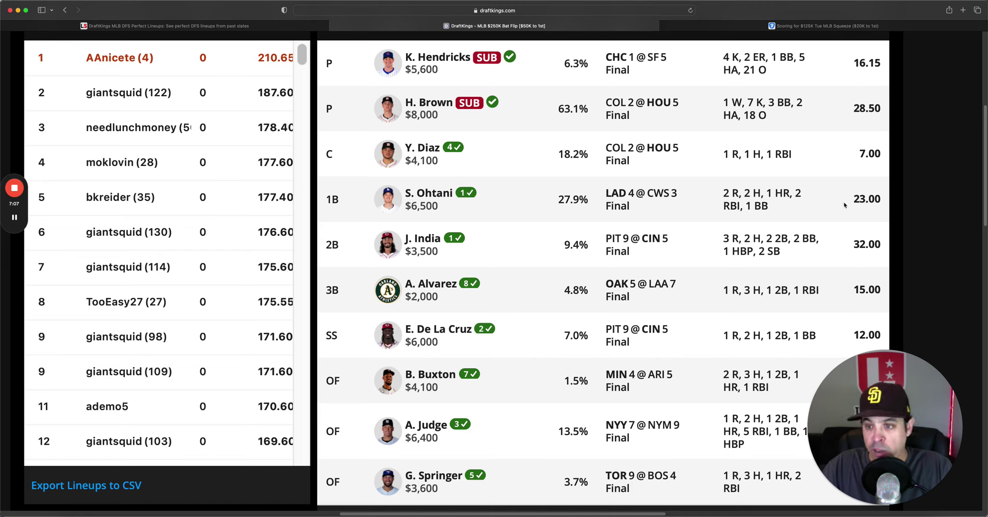
{"action": "left_click_drag", "start_coordinate": [845, 205], "coordinate": [363, 206]}
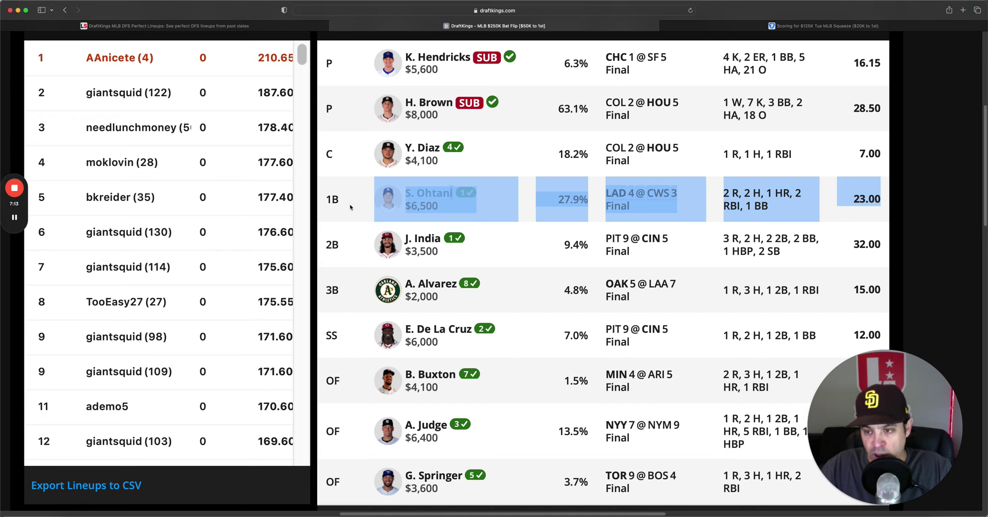
{"action": "left_click", "coordinate": [603, 242]}
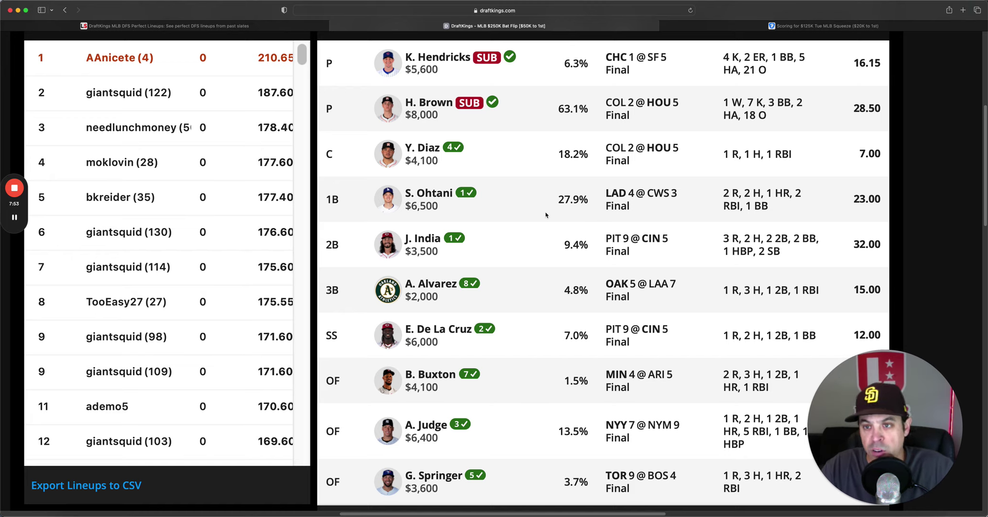
{"action": "left_click", "coordinate": [223, 28]}
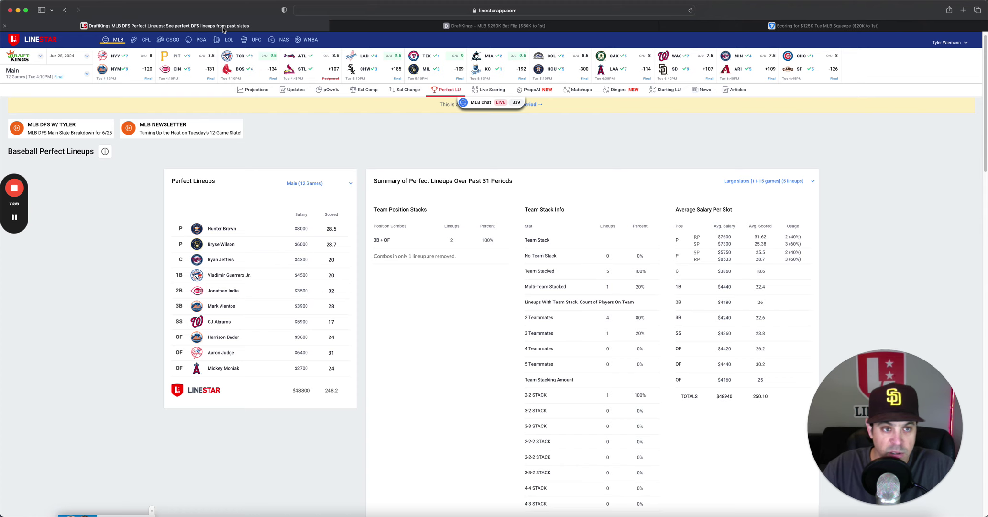
Filter today's DraftKings projections to pitchers and open Kutter Crawford's card, noting his home-scoring alert.
{"action": "left_click", "coordinate": [483, 103]}
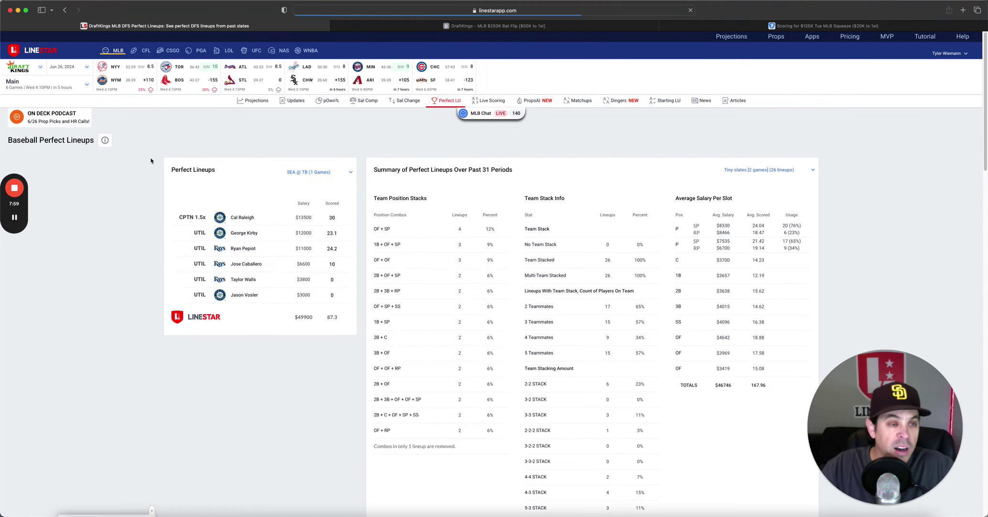
{"action": "left_click", "coordinate": [251, 106]}
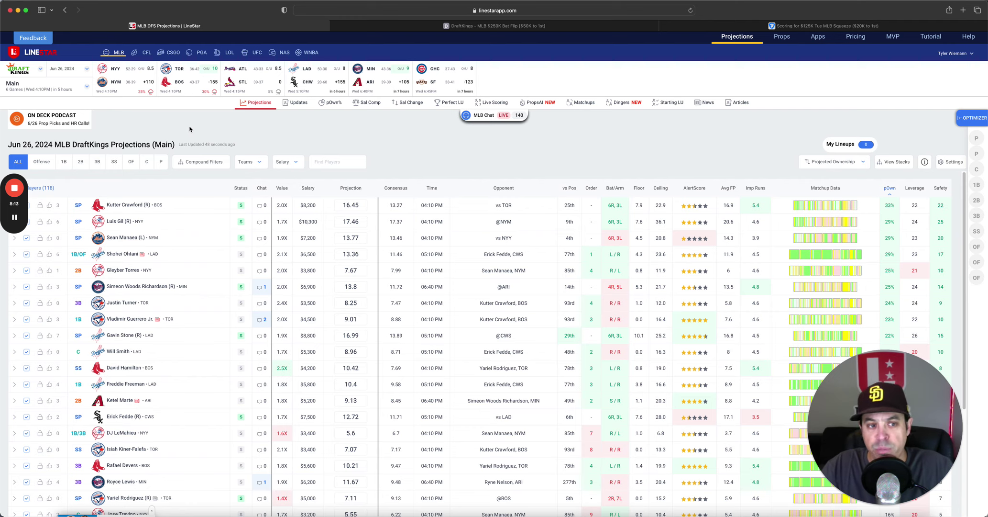
{"action": "left_click", "coordinate": [161, 162]}
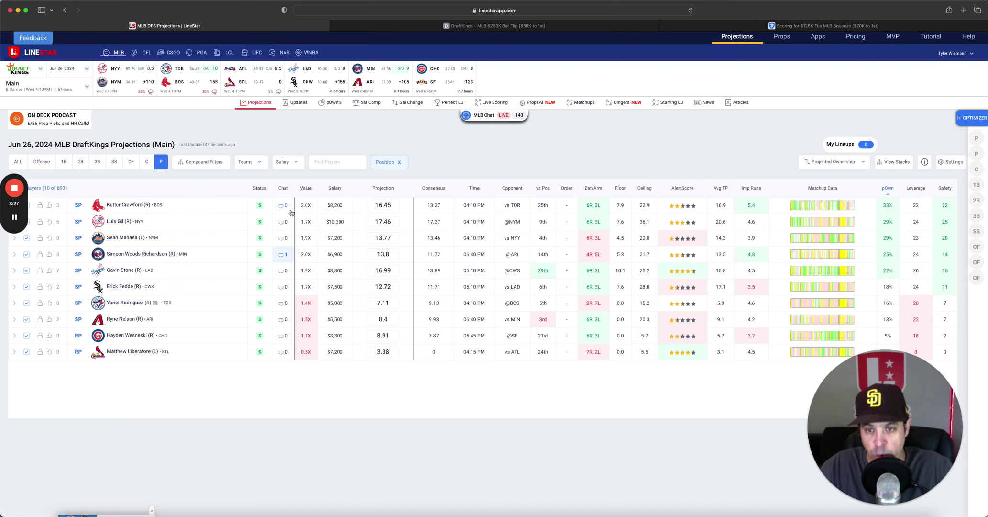
{"action": "left_click", "coordinate": [129, 205]}
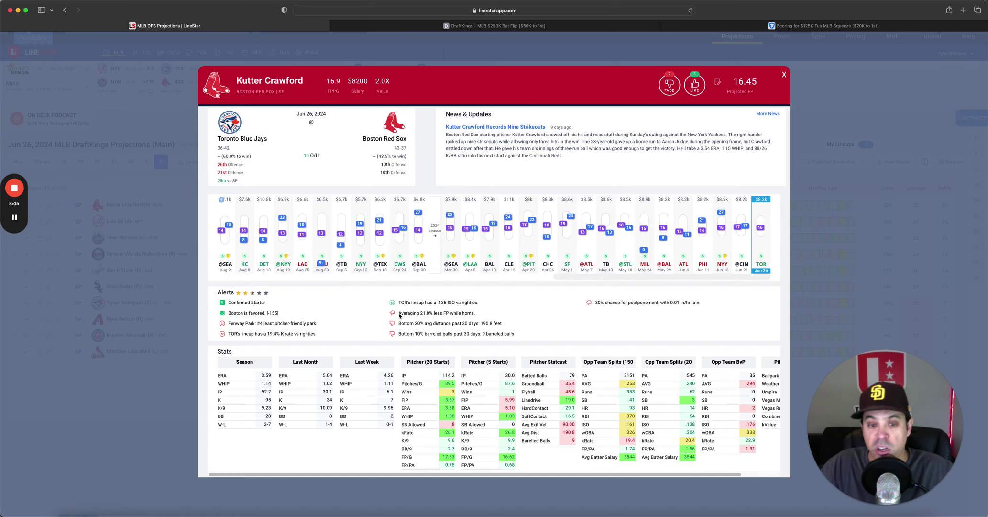
{"action": "left_click_drag", "start_coordinate": [397, 314], "coordinate": [501, 315]}
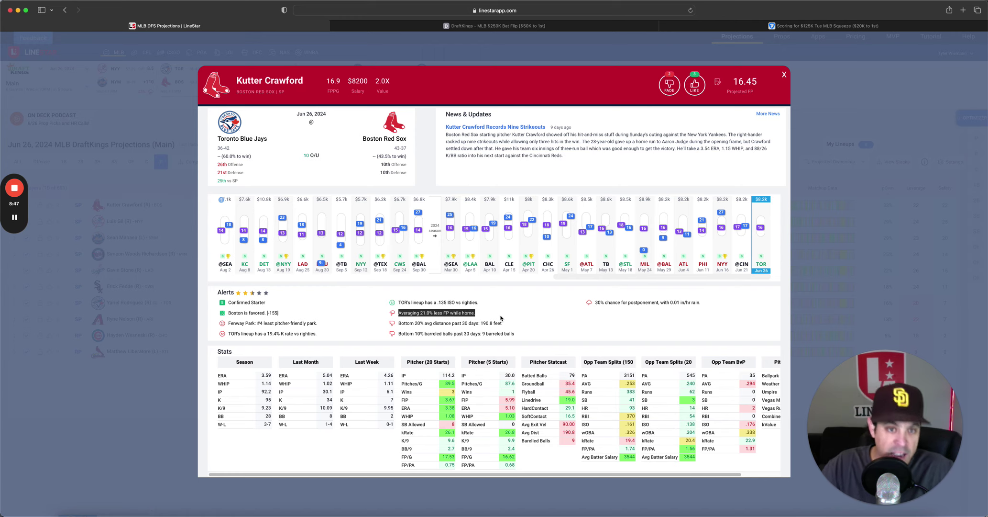
{"action": "left_click", "coordinate": [501, 318]}
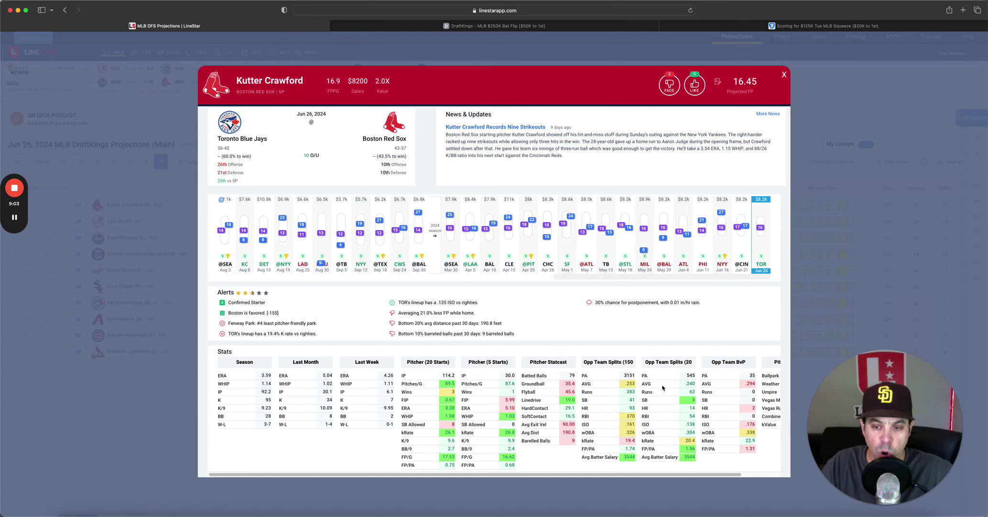
{"action": "left_click_drag", "start_coordinate": [646, 362], "coordinate": [676, 365]}
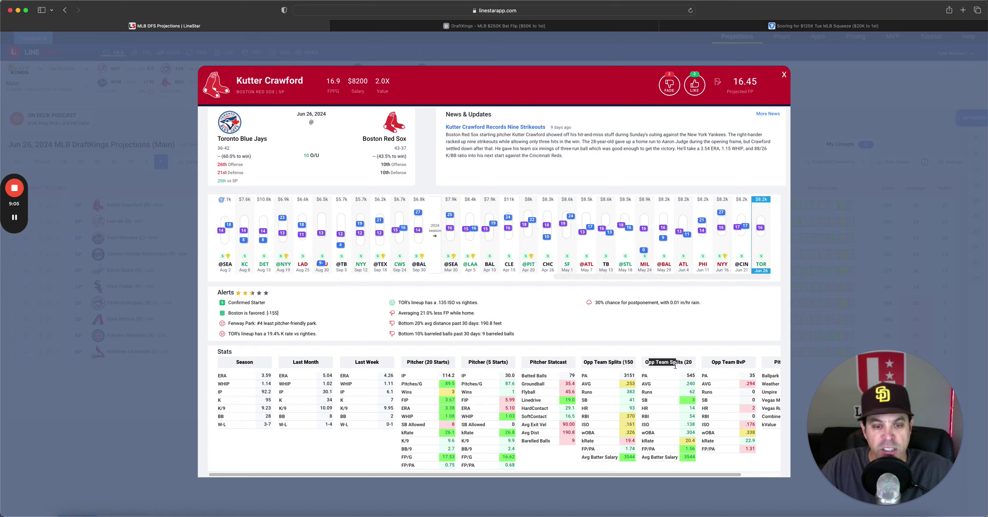
{"action": "left_click", "coordinate": [676, 365]}
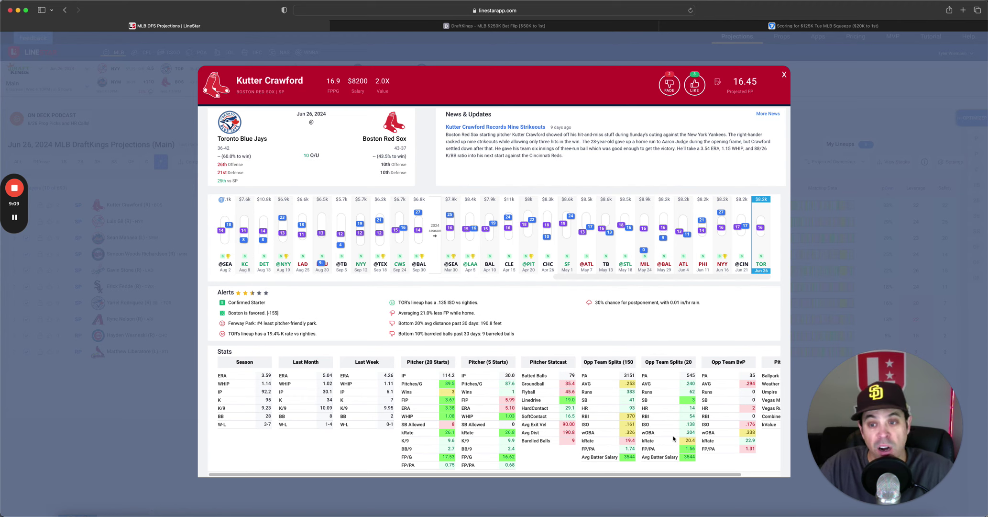
{"action": "scroll", "coordinate": [675, 437], "scroll_direction": "right", "scroll_amount": 3}
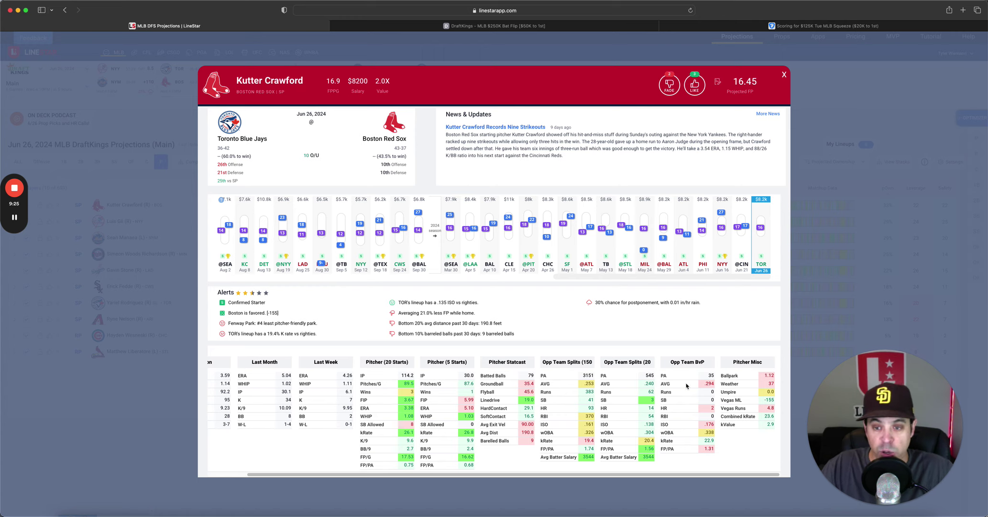
{"action": "left_click_drag", "start_coordinate": [670, 362], "coordinate": [708, 362]}
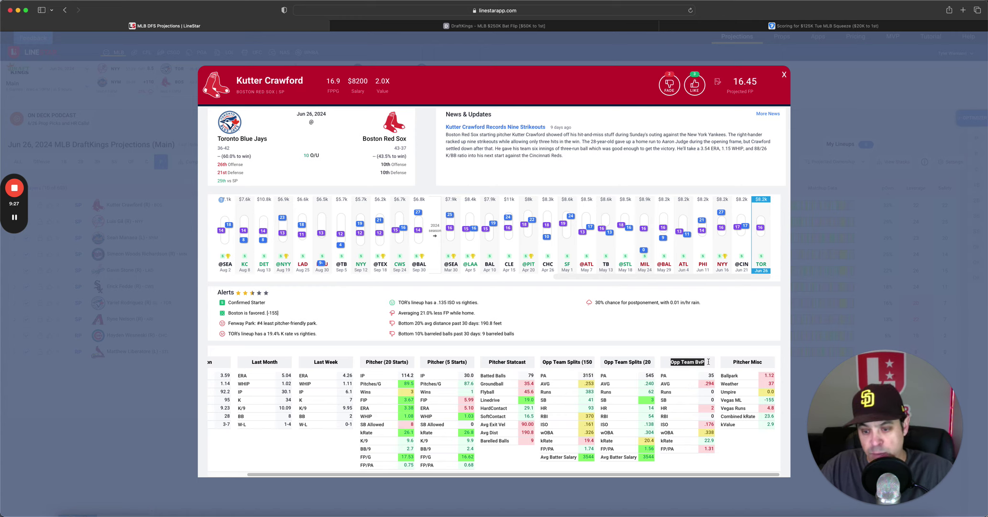
{"action": "left_click", "coordinate": [709, 363]}
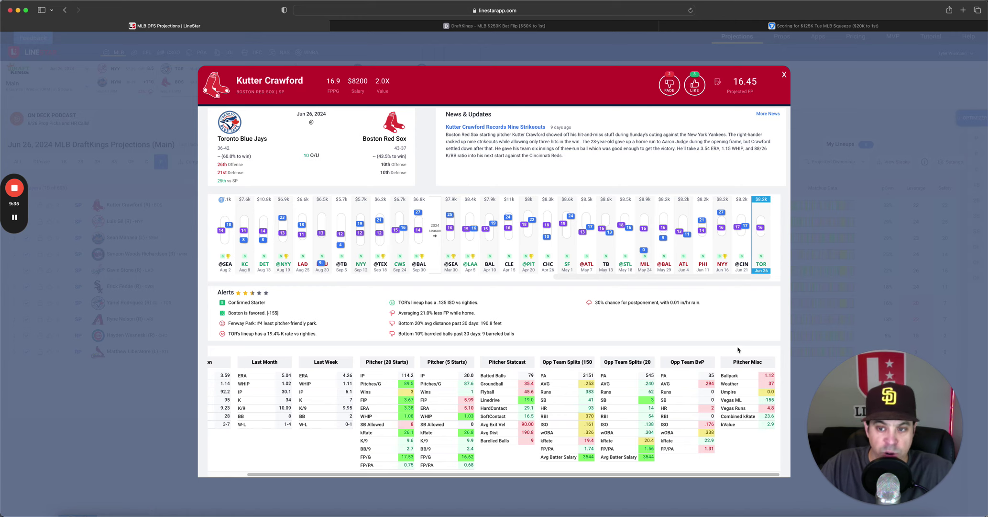
{"action": "left_click", "coordinate": [759, 245]}
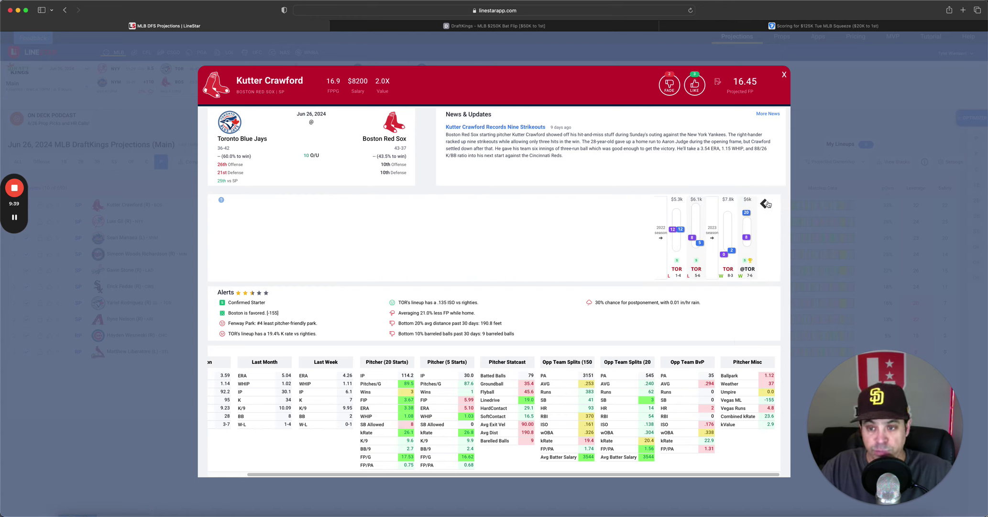
{"action": "left_click", "coordinate": [765, 203]}
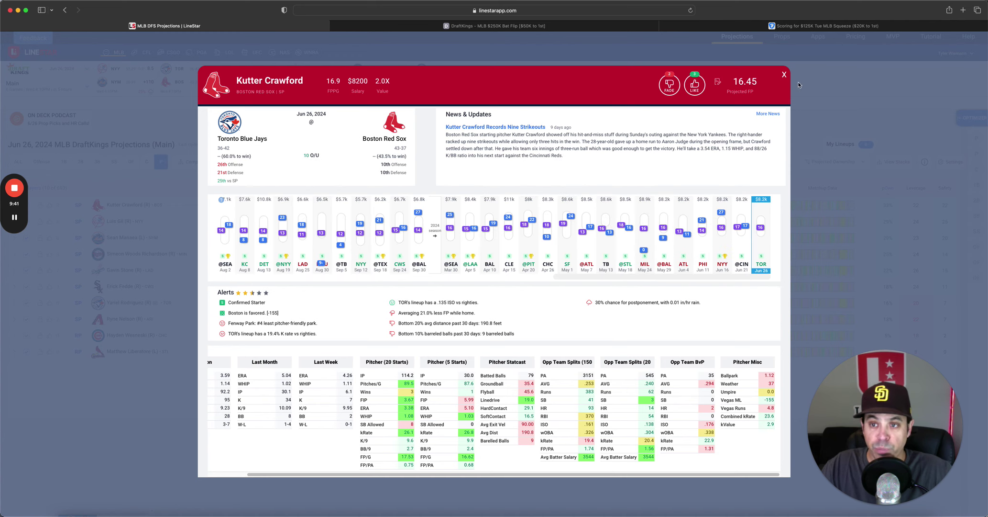
Close Crawford's card, note Luis Gil's 29% projected ownership, and open Gil's card.
{"action": "left_click", "coordinate": [784, 75]}
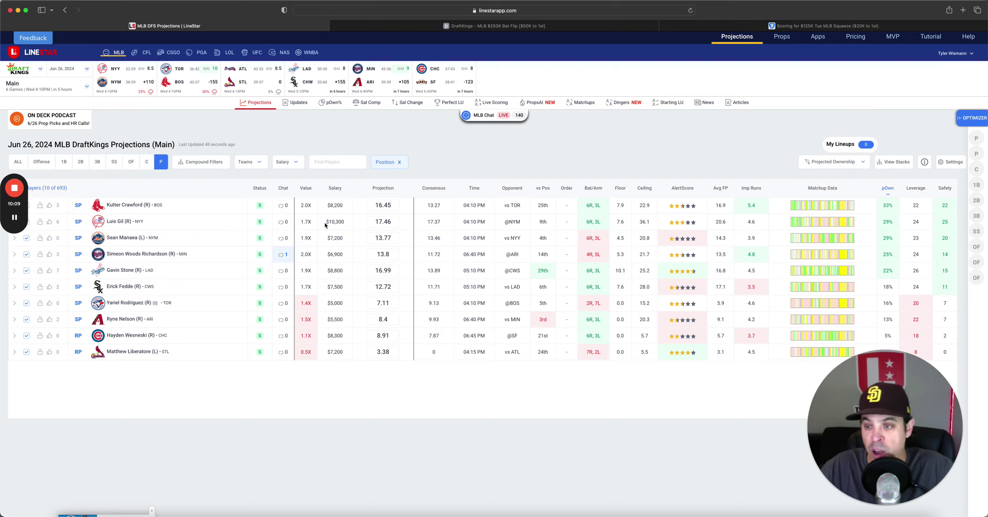
{"action": "left_click_drag", "start_coordinate": [882, 222], "coordinate": [893, 221]}
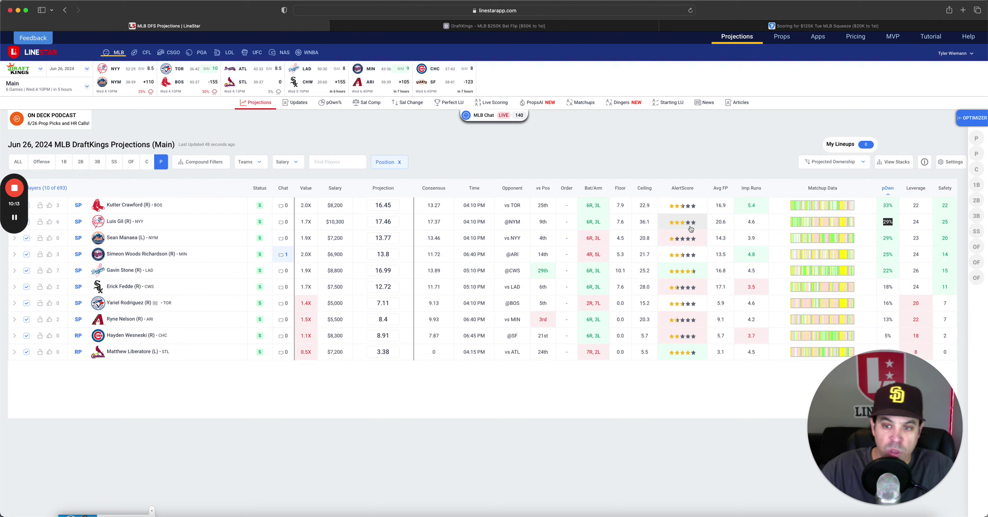
{"action": "left_click", "coordinate": [115, 221]}
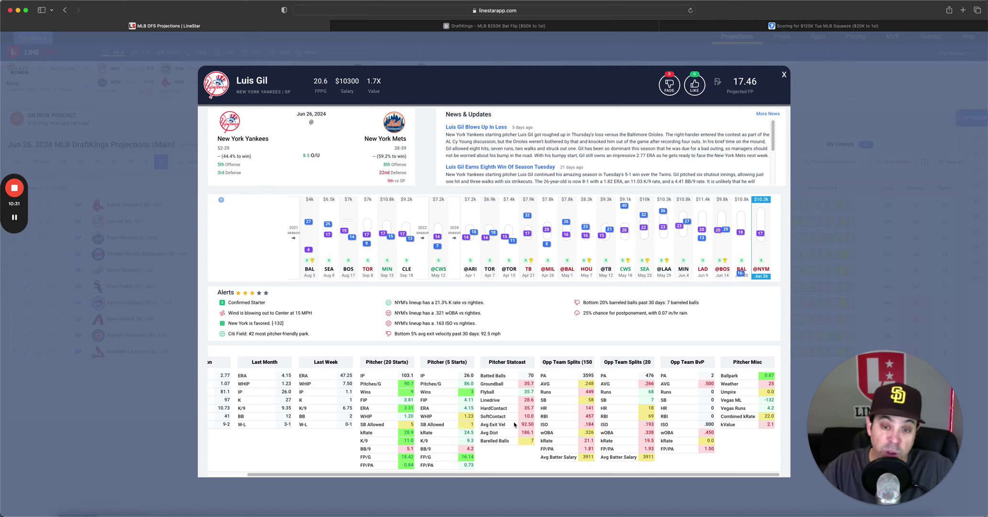
Highlight the postponement-chance alert on Luis Gil's card, then close the card.
{"action": "left_click_drag", "start_coordinate": [585, 315], "coordinate": [675, 317]}
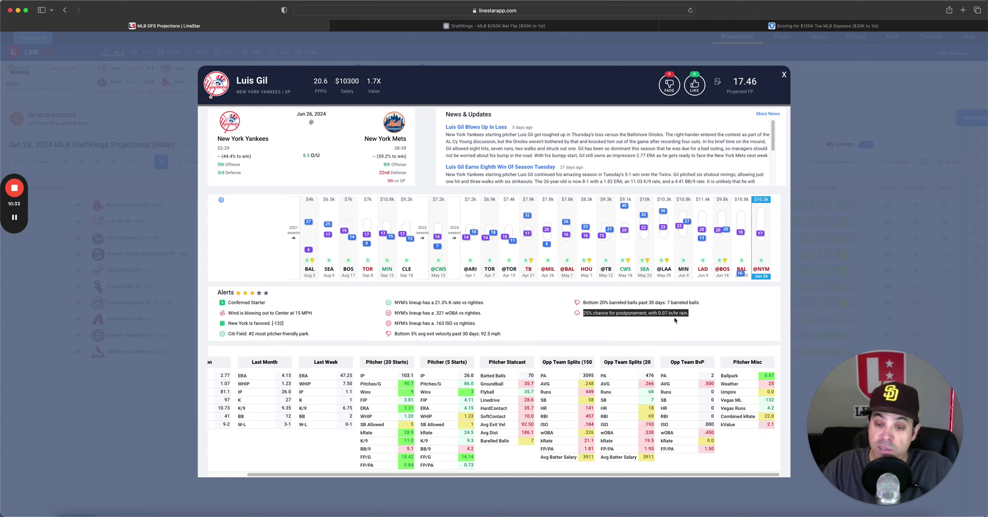
{"action": "left_click", "coordinate": [675, 319]}
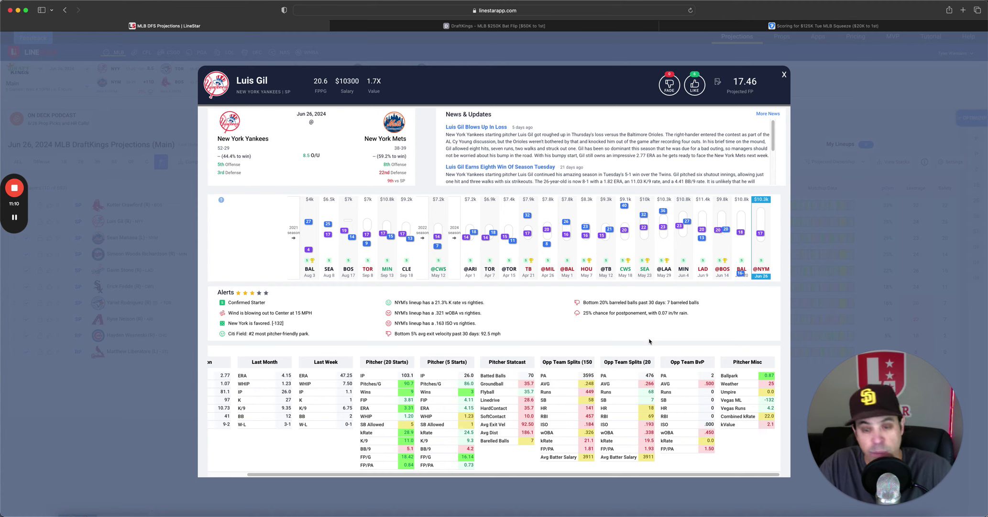
{"action": "left_click", "coordinate": [784, 75]}
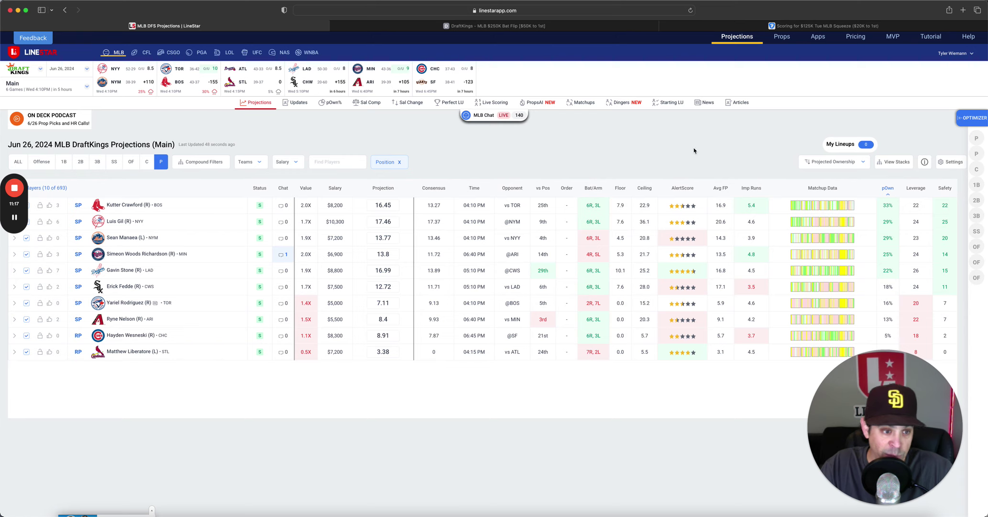
{"action": "left_click", "coordinate": [138, 237]}
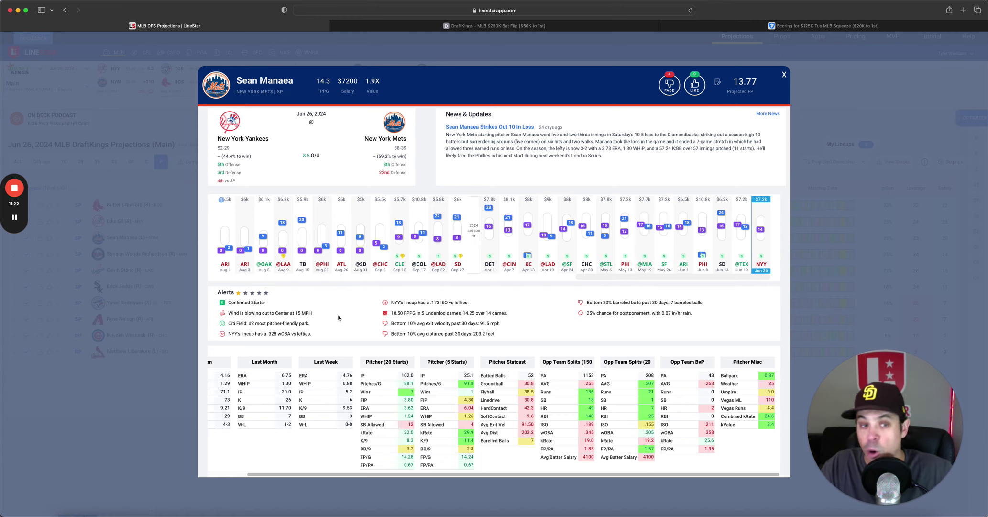
{"action": "left_click_drag", "start_coordinate": [312, 334], "coordinate": [259, 336]}
{"action": "left_click", "coordinate": [259, 336]}
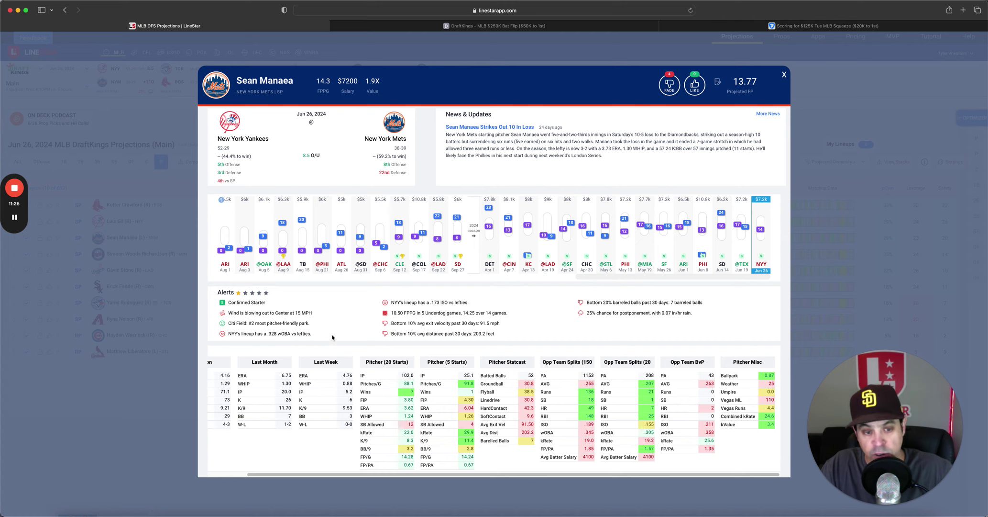
{"action": "left_click_drag", "start_coordinate": [407, 303], "coordinate": [476, 301]}
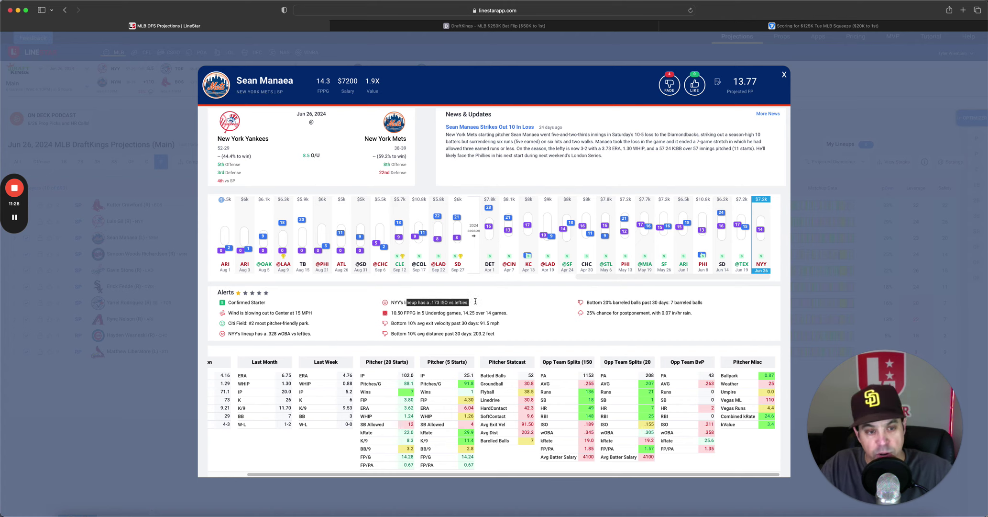
{"action": "left_click", "coordinate": [475, 301]}
{"action": "left_click_drag", "start_coordinate": [244, 313], "coordinate": [331, 317]}
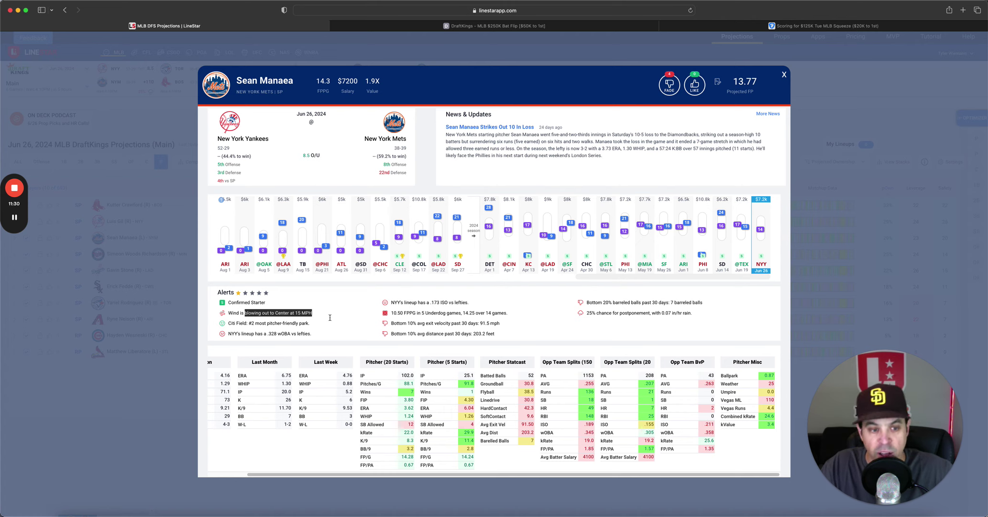
{"action": "left_click", "coordinate": [330, 319]}
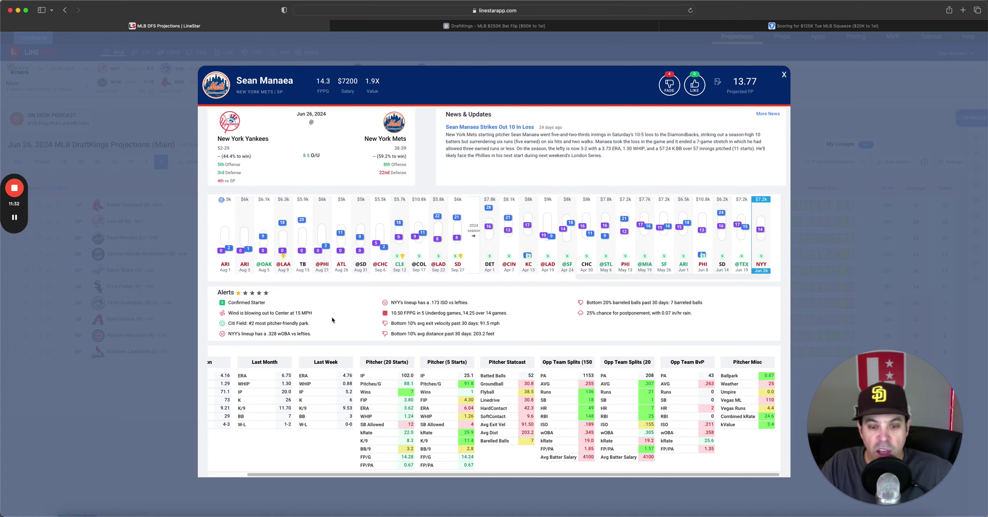
{"action": "left_click", "coordinate": [531, 410]}
{"action": "left_click", "coordinate": [531, 411]}
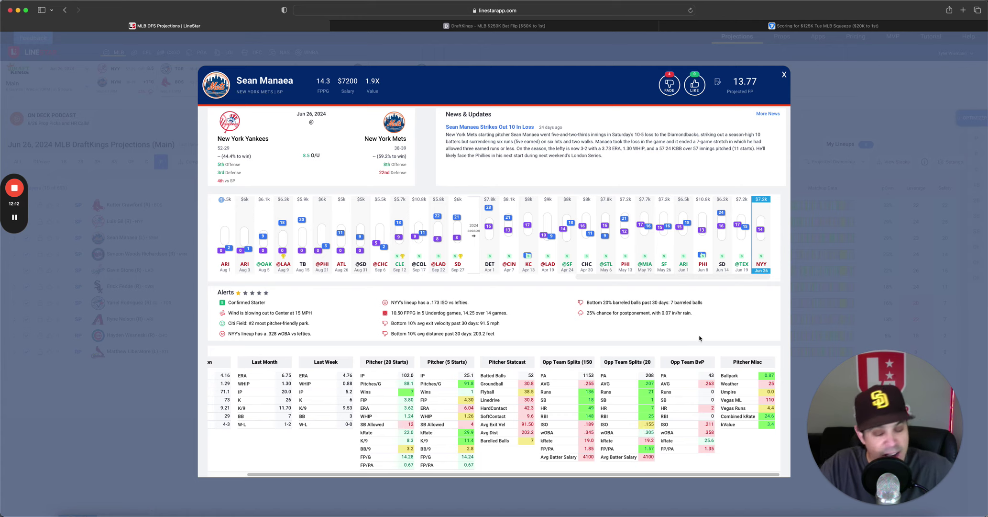
{"action": "left_click", "coordinate": [784, 75]}
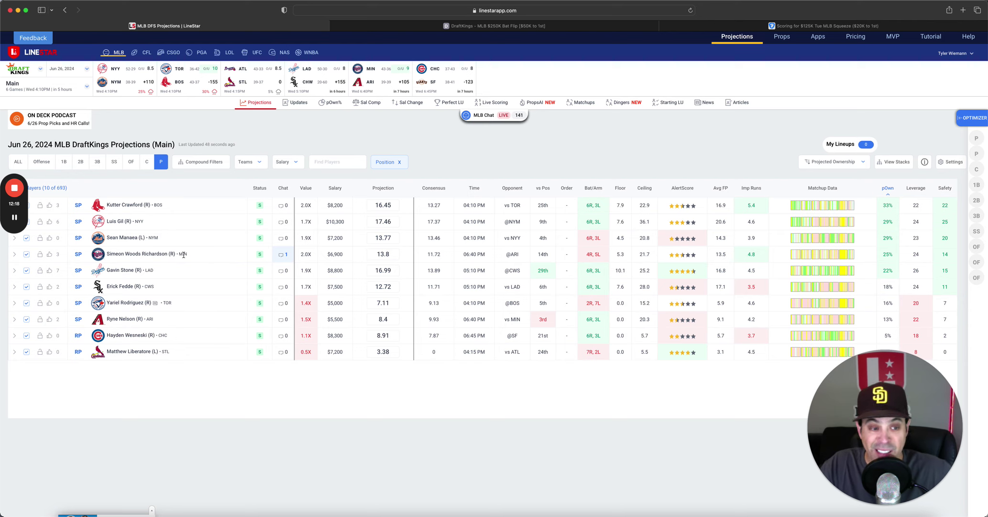
Open Simeon Woods Richardson's card and highlight his 3.99 FIP, ARI's 22.3% K rate and .169 ISO.
{"action": "left_click", "coordinate": [154, 254]}
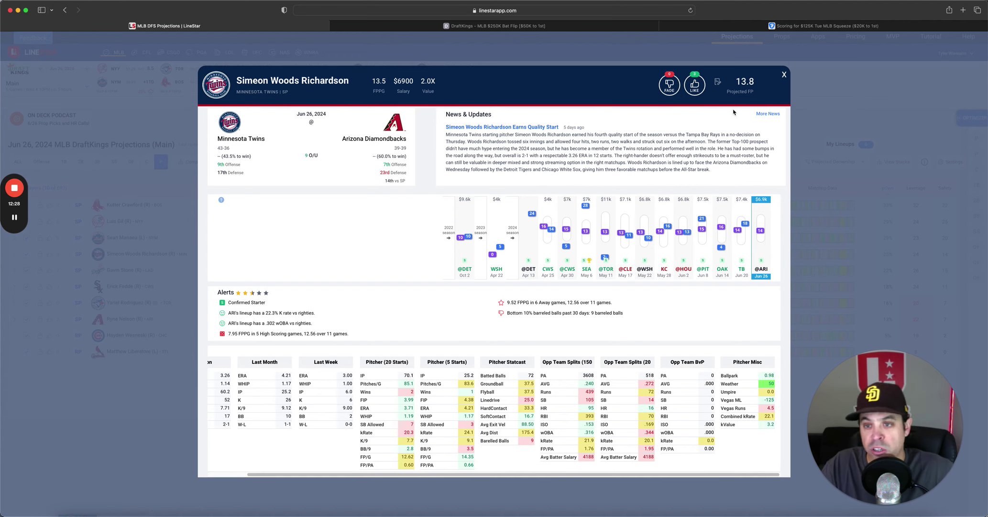
{"action": "left_click_drag", "start_coordinate": [405, 400], "coordinate": [414, 399]}
{"action": "left_click", "coordinate": [414, 399]}
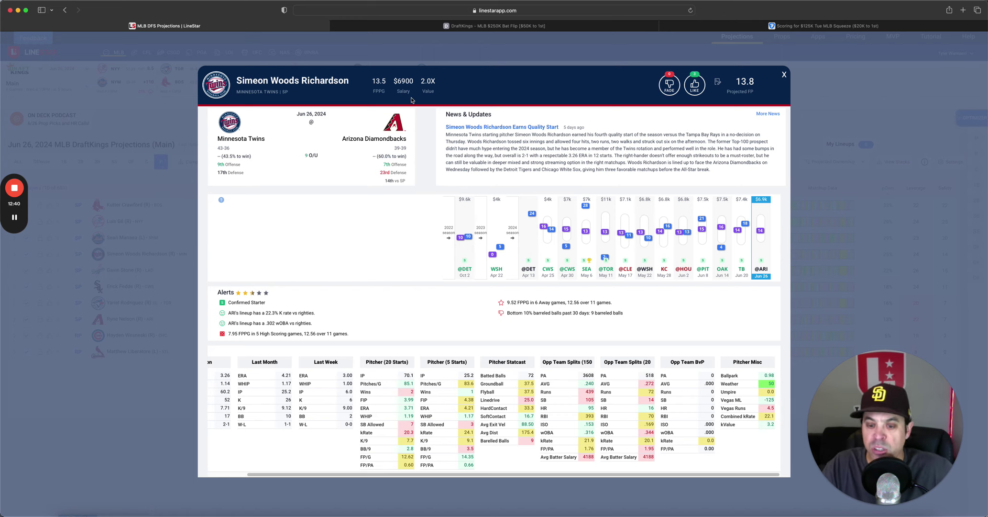
{"action": "left_click_drag", "start_coordinate": [247, 312], "coordinate": [309, 325]}
{"action": "left_click", "coordinate": [310, 324]}
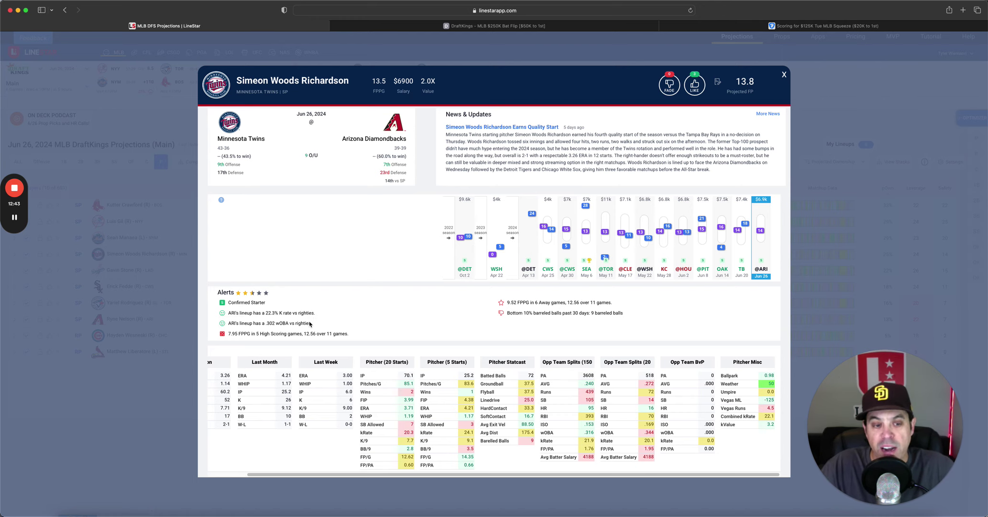
{"action": "double_click", "coordinate": [651, 424]}
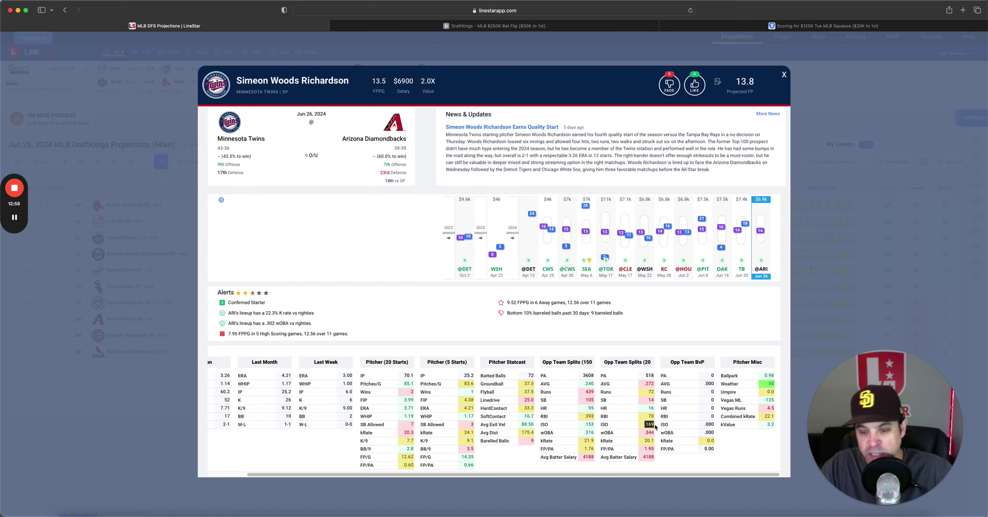
{"action": "left_click", "coordinate": [643, 436]}
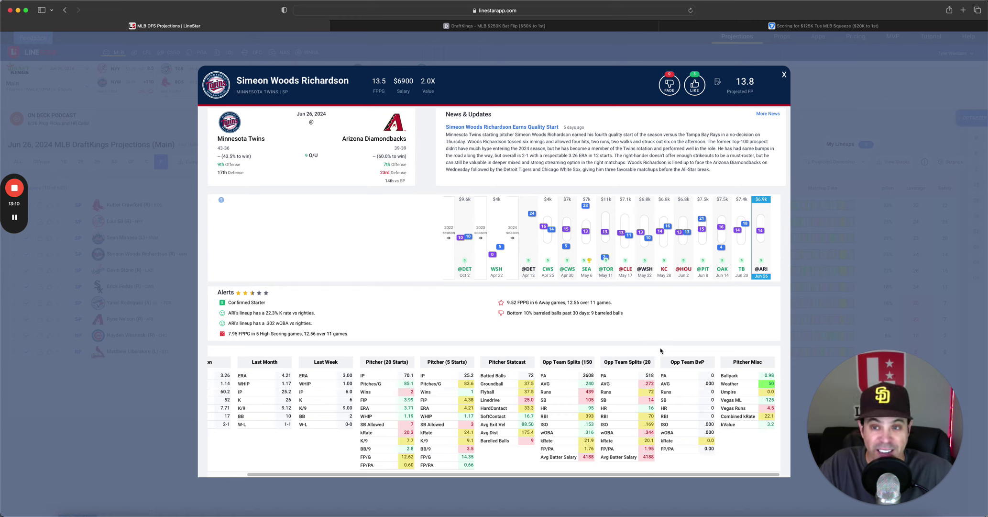
{"action": "left_click", "coordinate": [785, 75]}
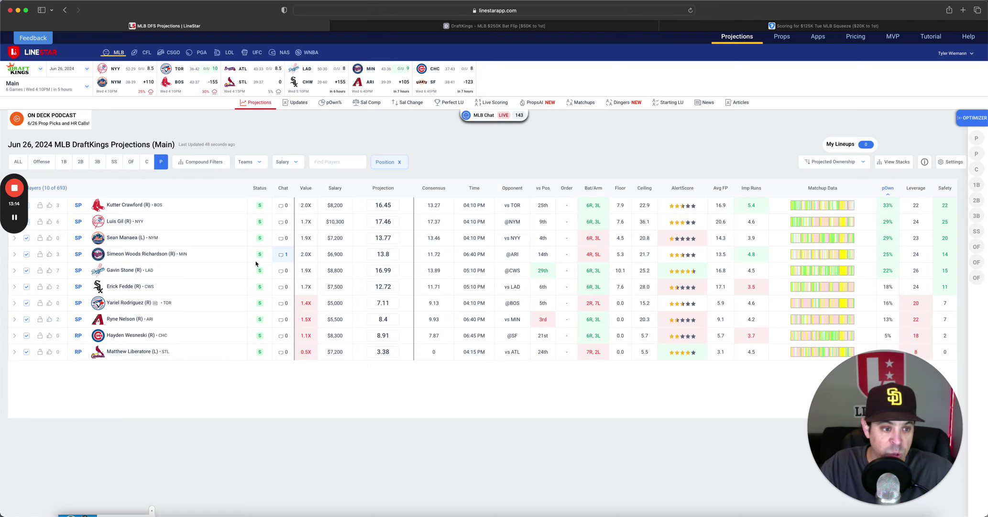
{"action": "left_click", "coordinate": [124, 269]}
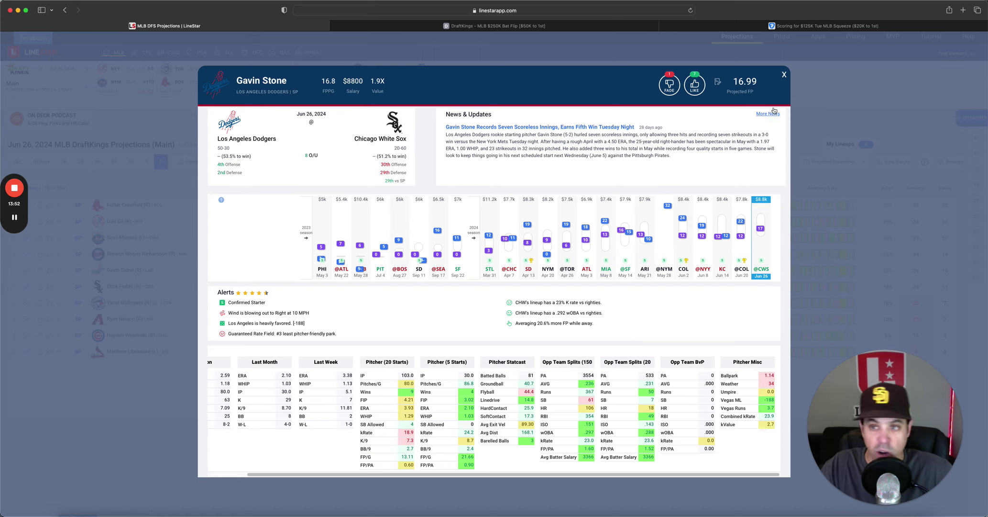
{"action": "left_click", "coordinate": [784, 75]}
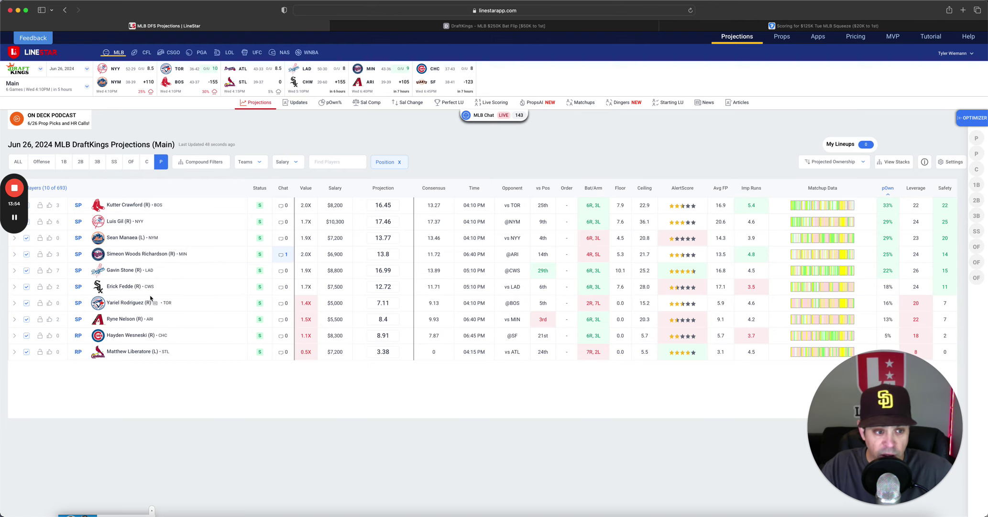
{"action": "left_click", "coordinate": [120, 286]}
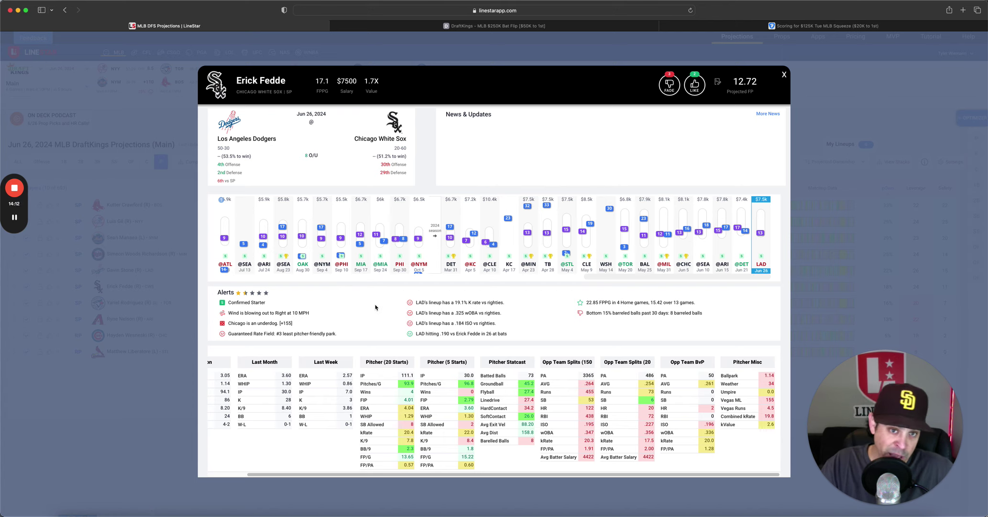
{"action": "left_click", "coordinate": [785, 75]}
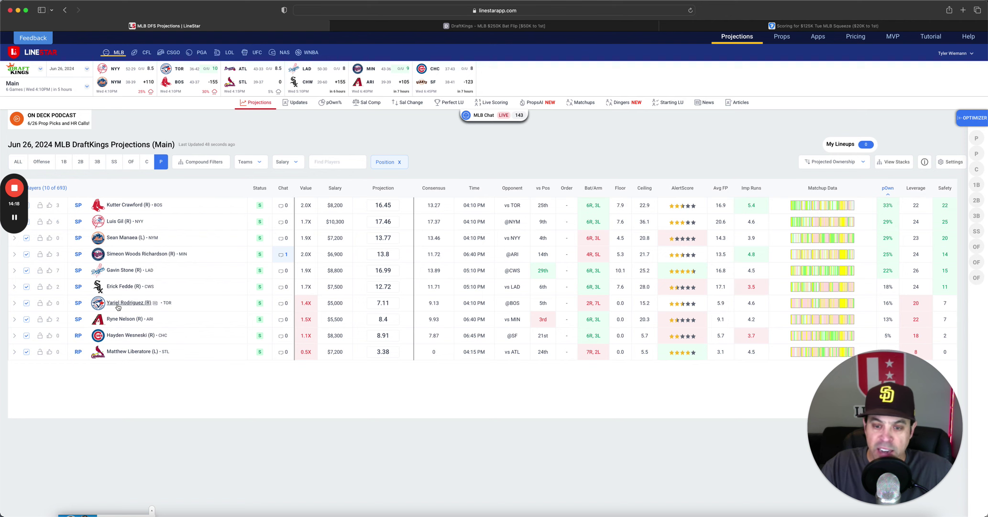
{"action": "left_click", "coordinate": [126, 319]}
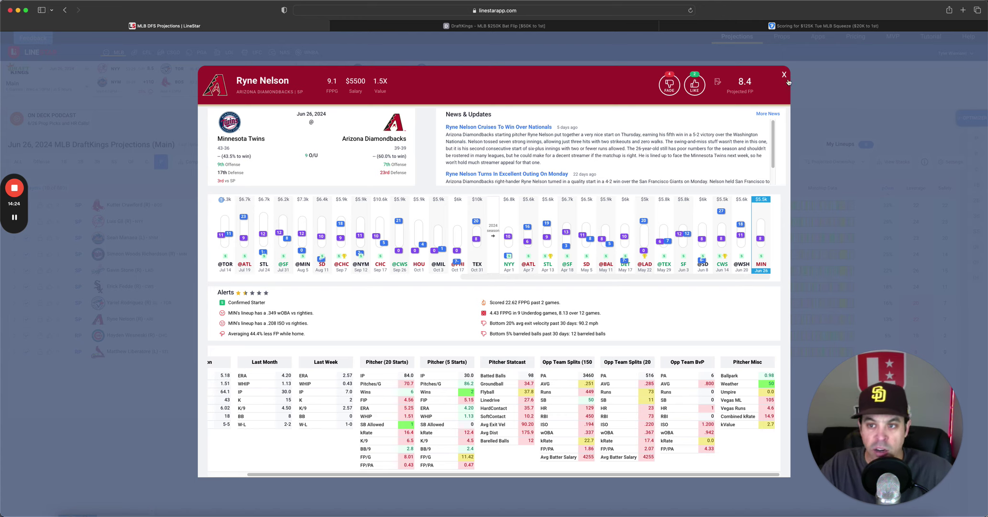
{"action": "left_click", "coordinate": [783, 76]}
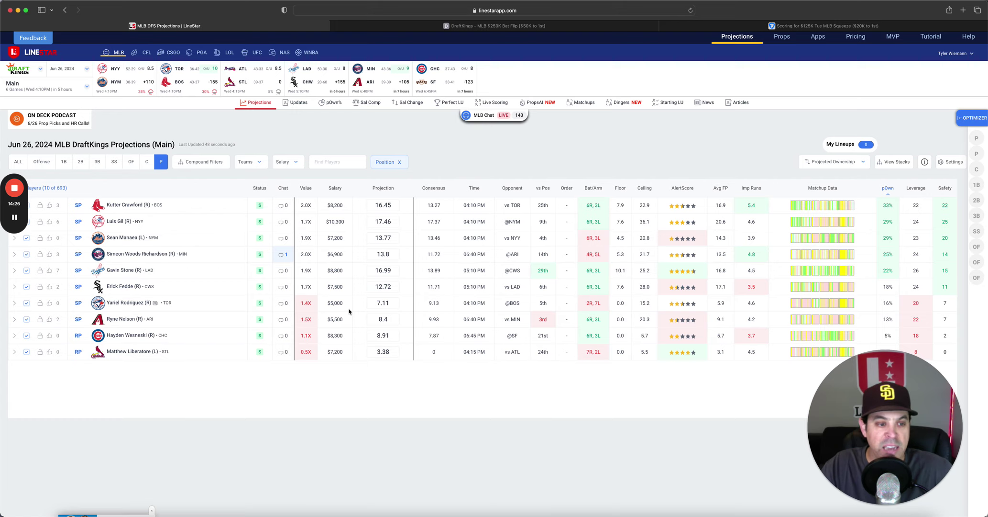
{"action": "left_click", "coordinate": [135, 341]}
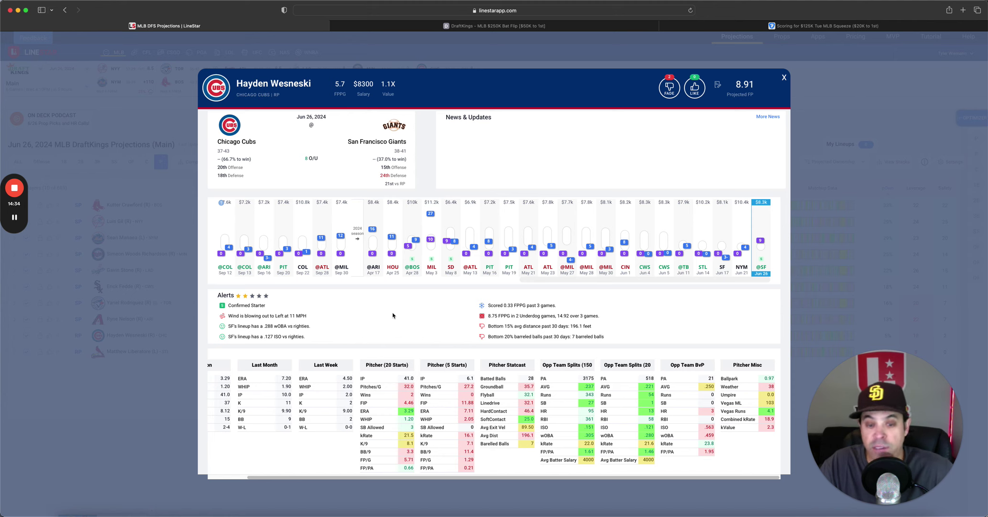
{"action": "mouse_move", "coordinate": [740, 221]}
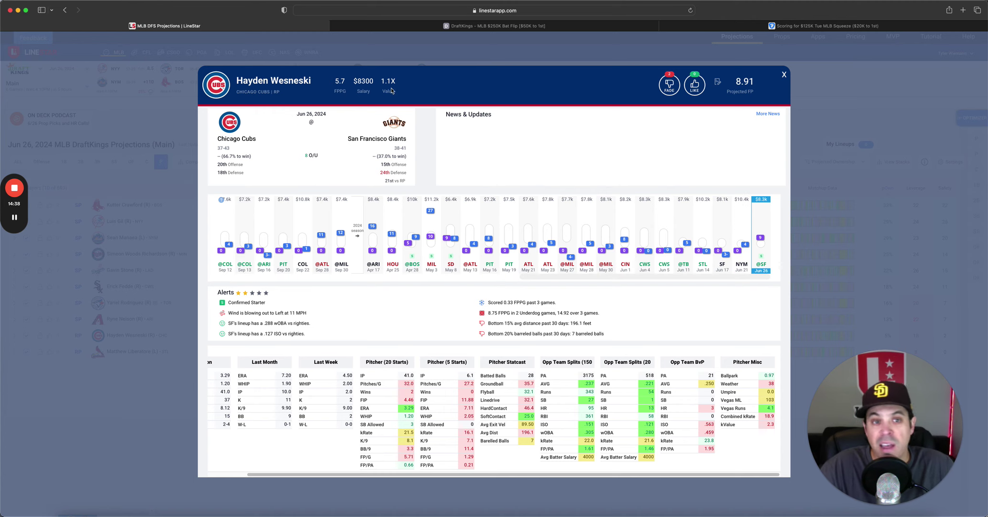
{"action": "left_click", "coordinate": [784, 74]}
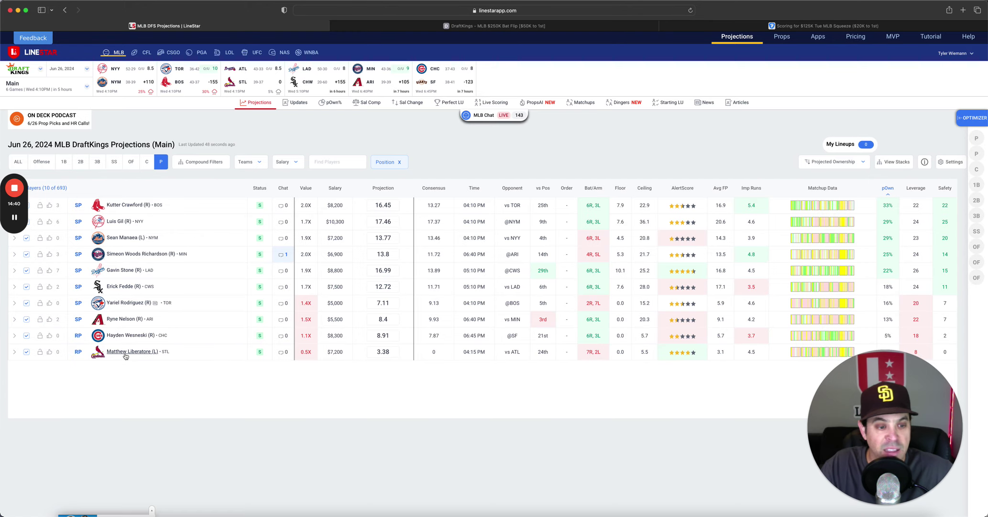
{"action": "left_click", "coordinate": [147, 353]}
{"action": "mouse_move", "coordinate": [749, 211]}
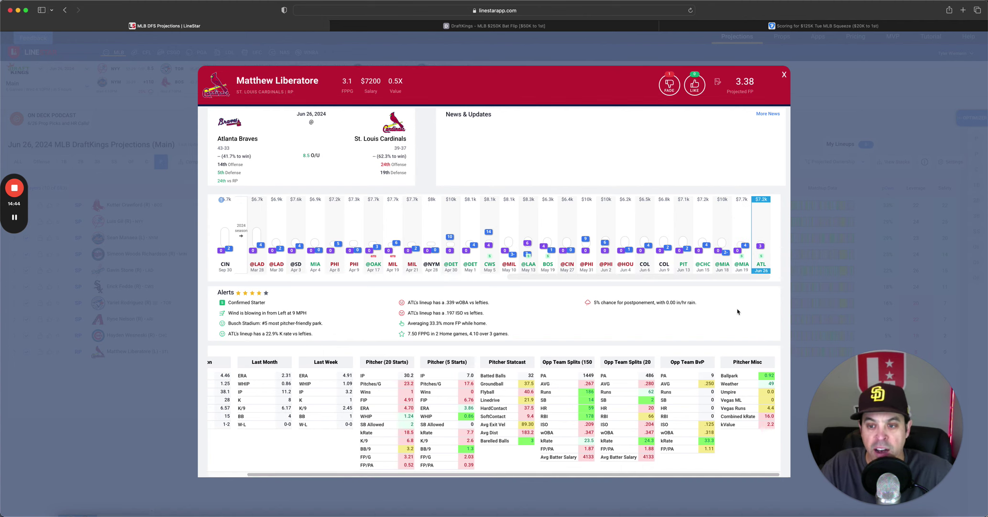
{"action": "mouse_move", "coordinate": [741, 253]}
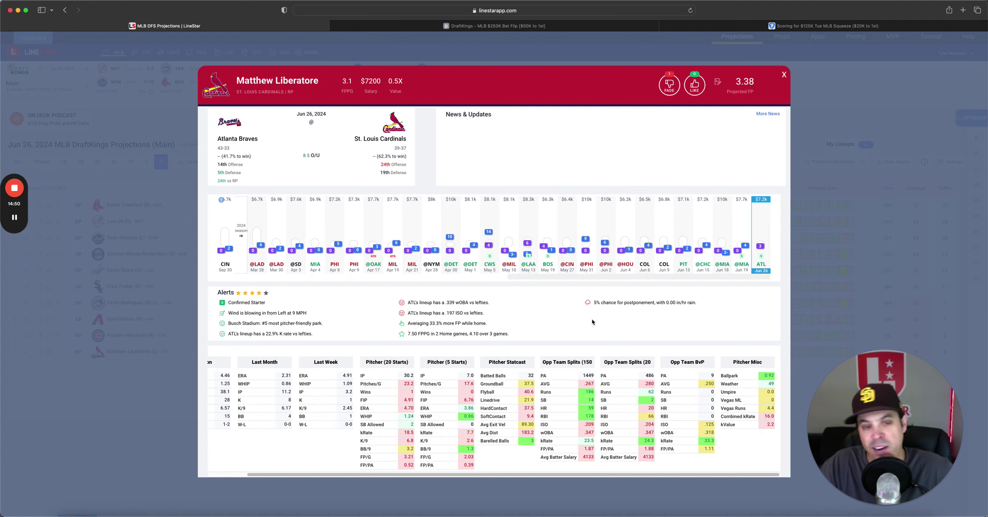
{"action": "left_click", "coordinate": [784, 75]}
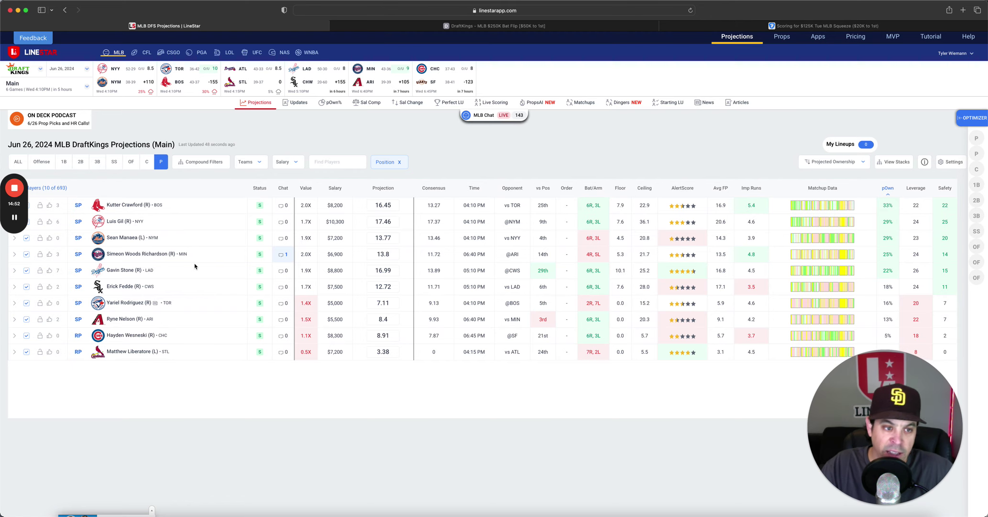
Switch to the FanDuel Main slate, show only pitchers, and highlight Gavin Stone's 25.65 consensus projection.
{"action": "left_click", "coordinate": [41, 86]}
{"action": "left_click", "coordinate": [41, 90]}
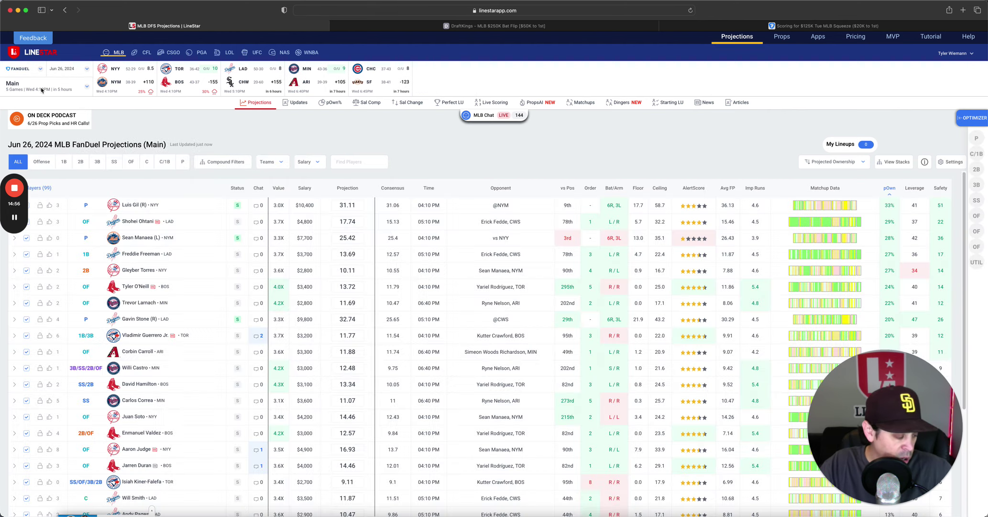
{"action": "left_click", "coordinate": [183, 161]}
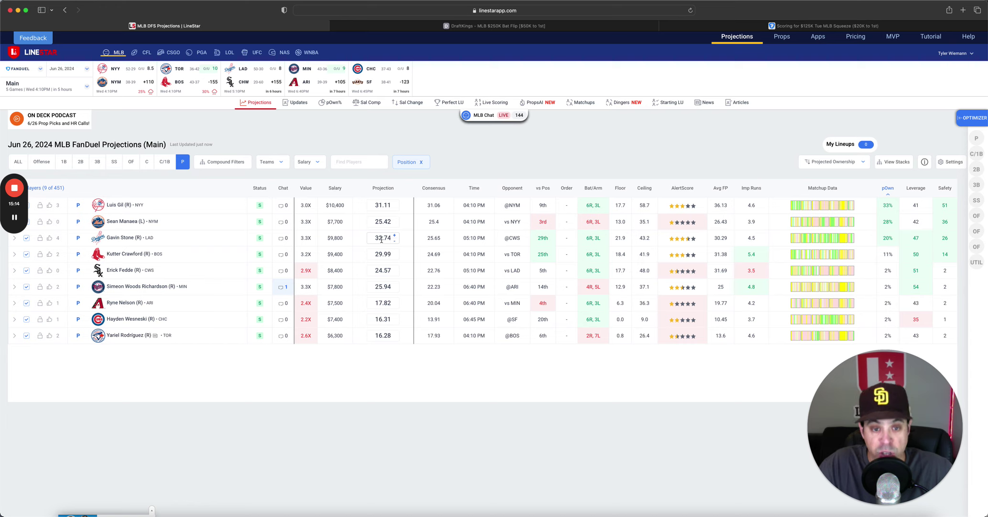
{"action": "double_click", "coordinate": [425, 238]}
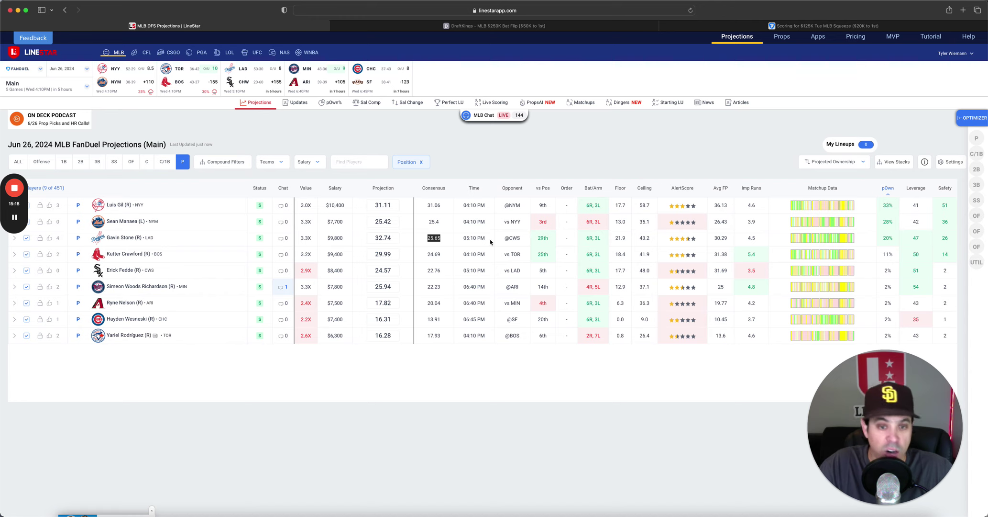
{"action": "left_click", "coordinate": [446, 243]}
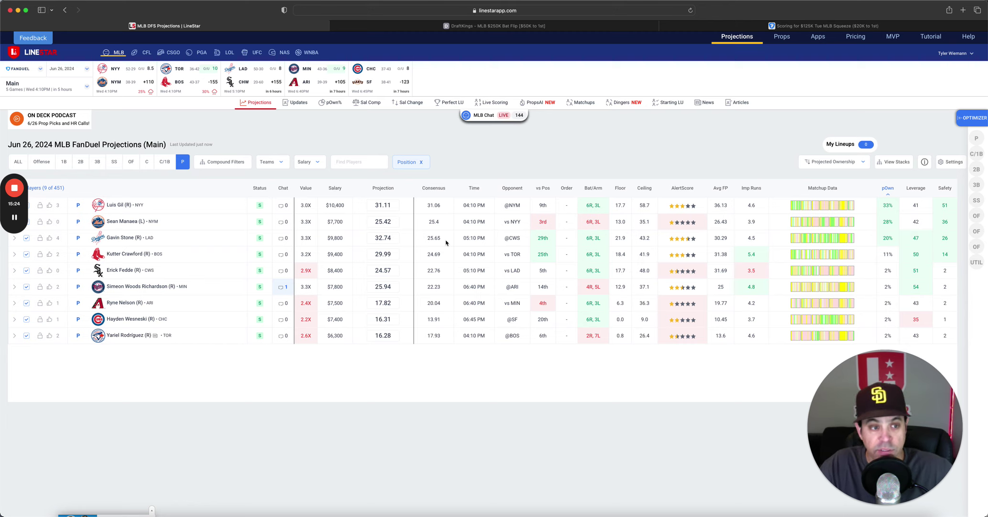
{"action": "left_click_drag", "start_coordinate": [425, 241], "coordinate": [452, 236]}
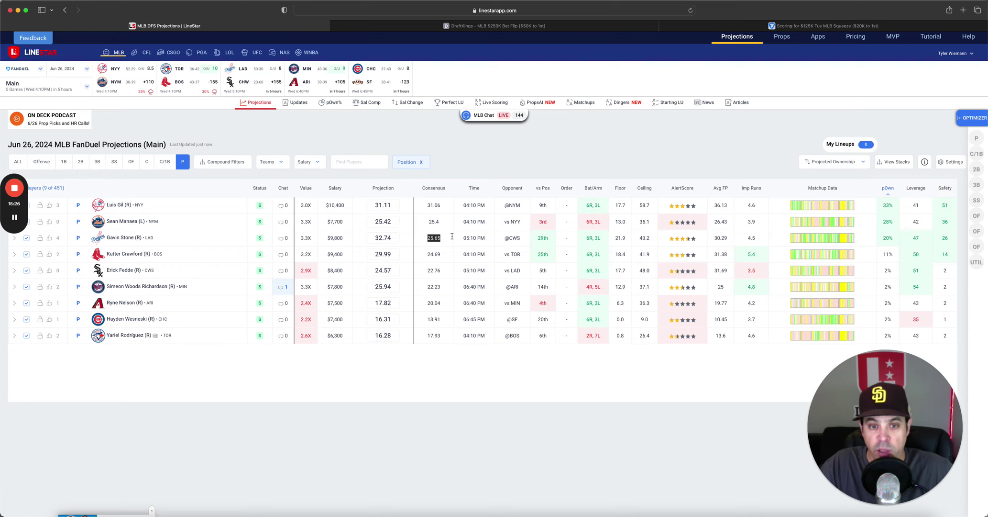
{"action": "left_click", "coordinate": [452, 236]}
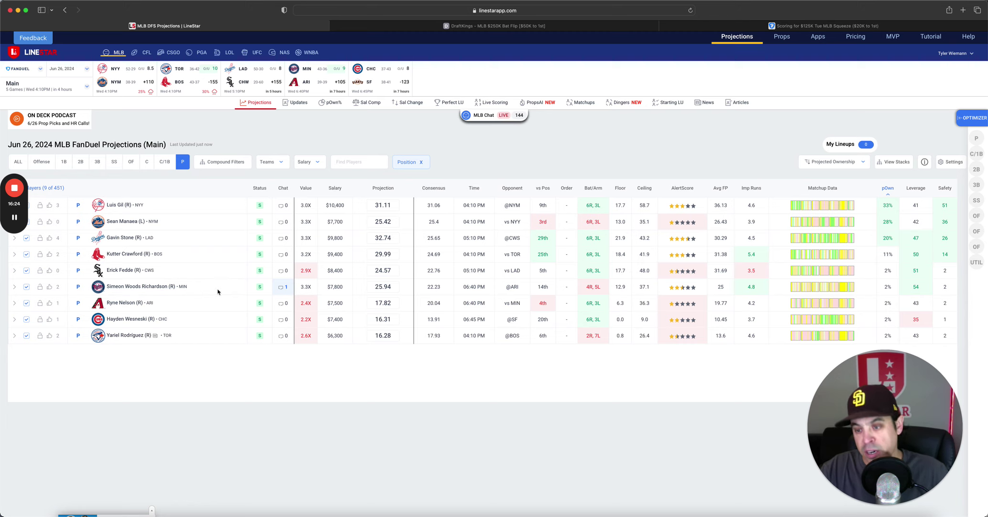
Switch the site to DraftKings and open the Main slate stacks table.
{"action": "left_click", "coordinate": [28, 69]}
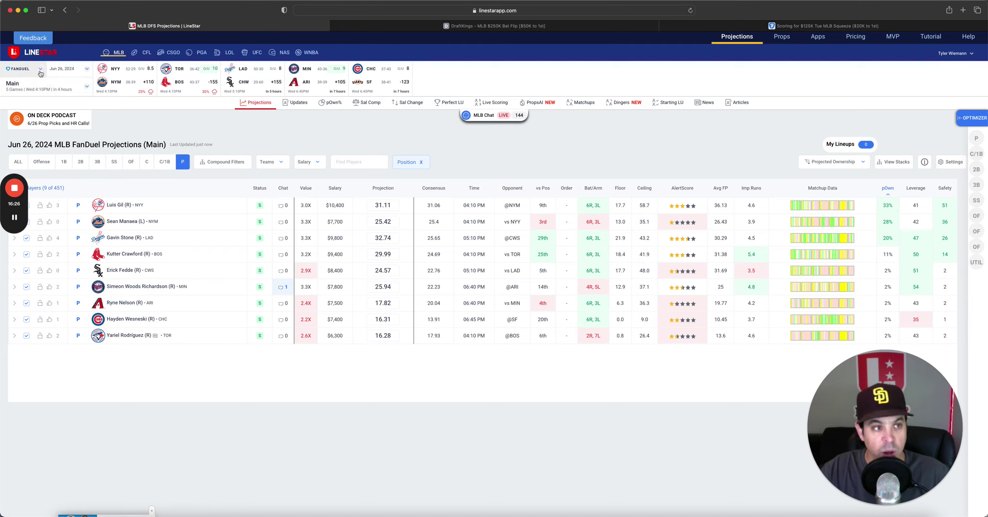
{"action": "left_click", "coordinate": [53, 88]}
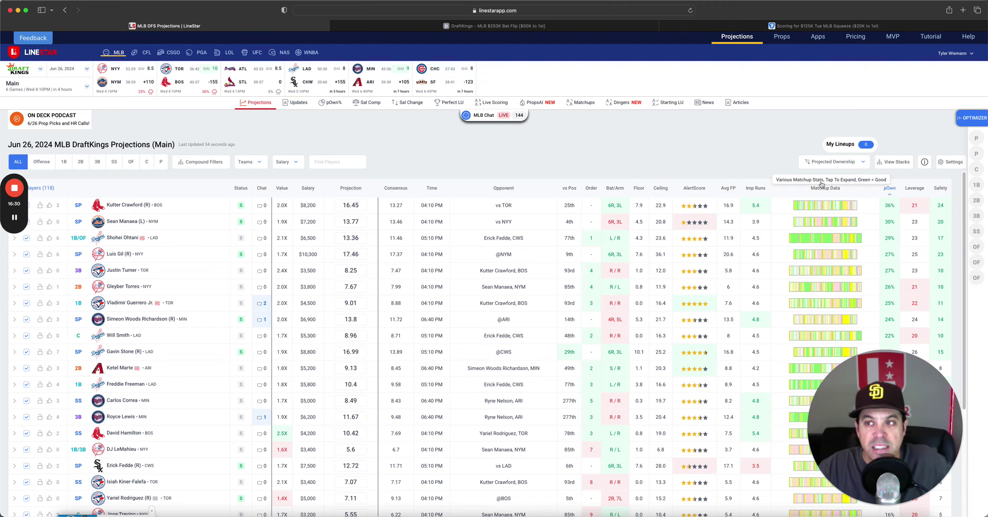
{"action": "left_click", "coordinate": [893, 161]}
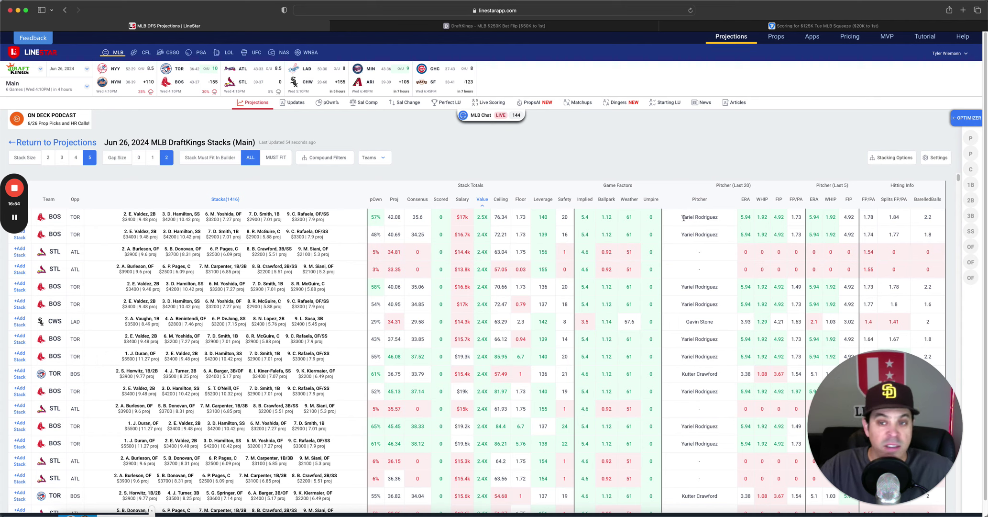
{"action": "left_click_drag", "start_coordinate": [682, 218], "coordinate": [732, 218]}
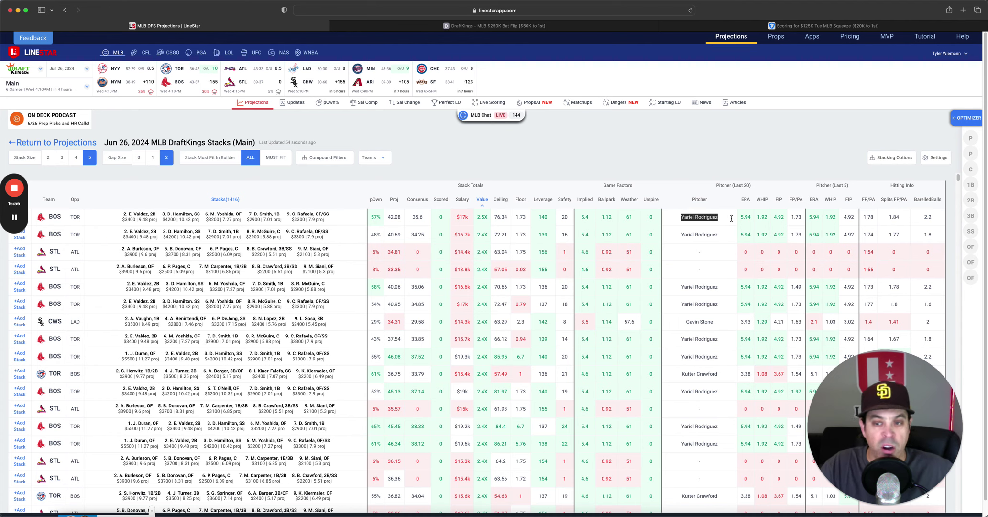
{"action": "left_click", "coordinate": [732, 221]}
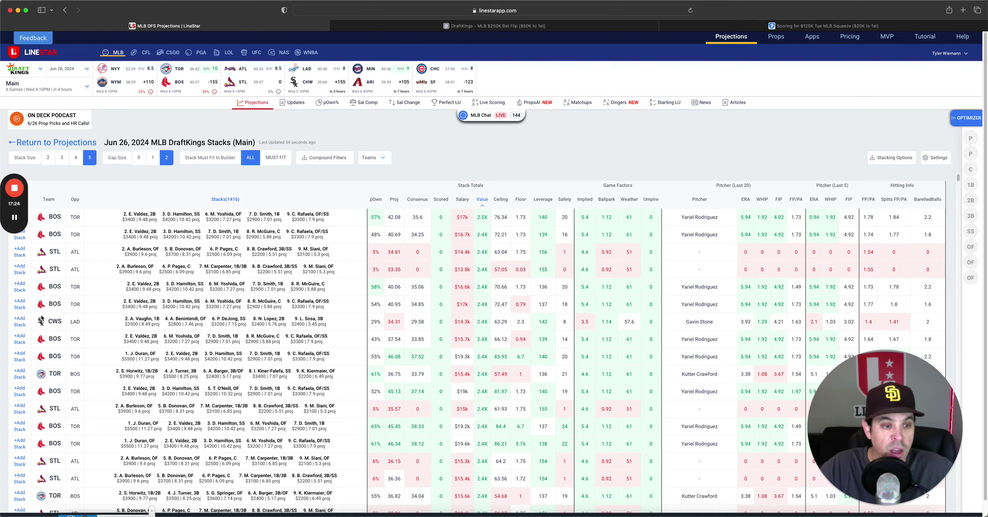
{"action": "left_click_drag", "start_coordinate": [686, 322], "coordinate": [715, 321]}
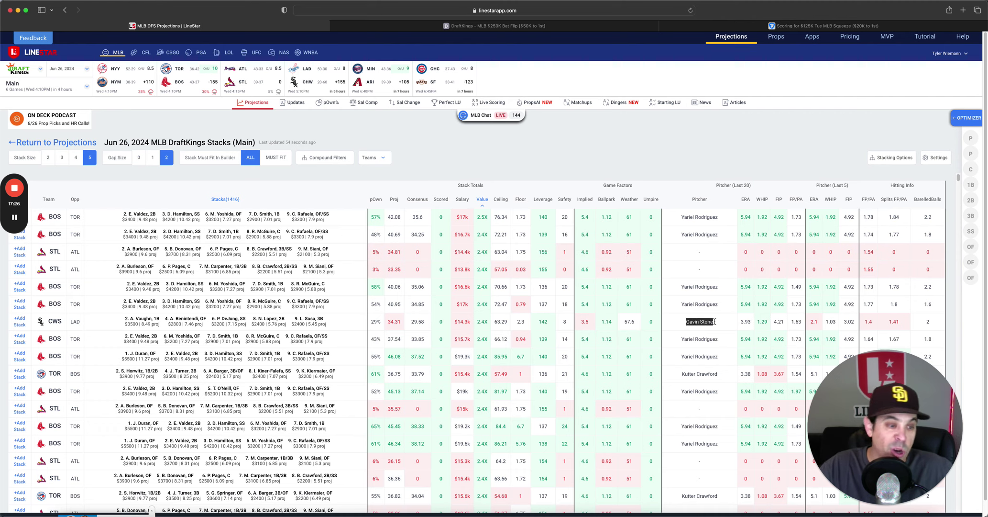
{"action": "left_click", "coordinate": [717, 321]}
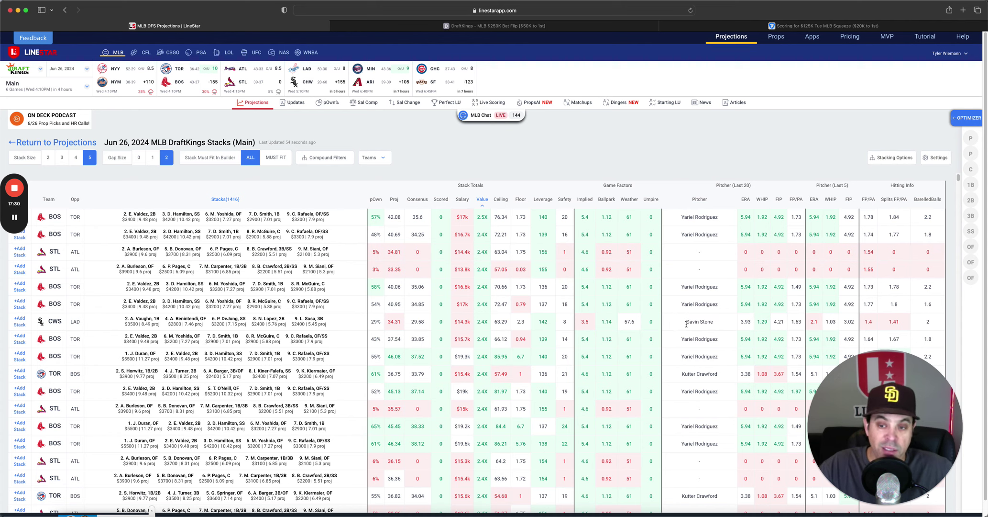
{"action": "left_click_drag", "start_coordinate": [686, 324], "coordinate": [714, 322]}
{"action": "left_click_drag", "start_coordinate": [374, 321], "coordinate": [381, 321]}
{"action": "left_click_drag", "start_coordinate": [368, 377], "coordinate": [383, 376]}
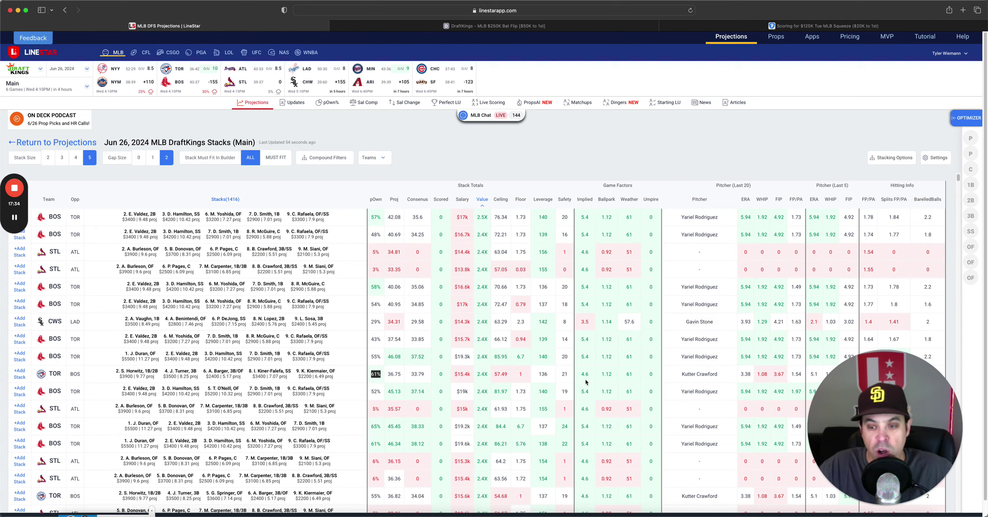
{"action": "left_click_drag", "start_coordinate": [664, 378], "coordinate": [718, 377]}
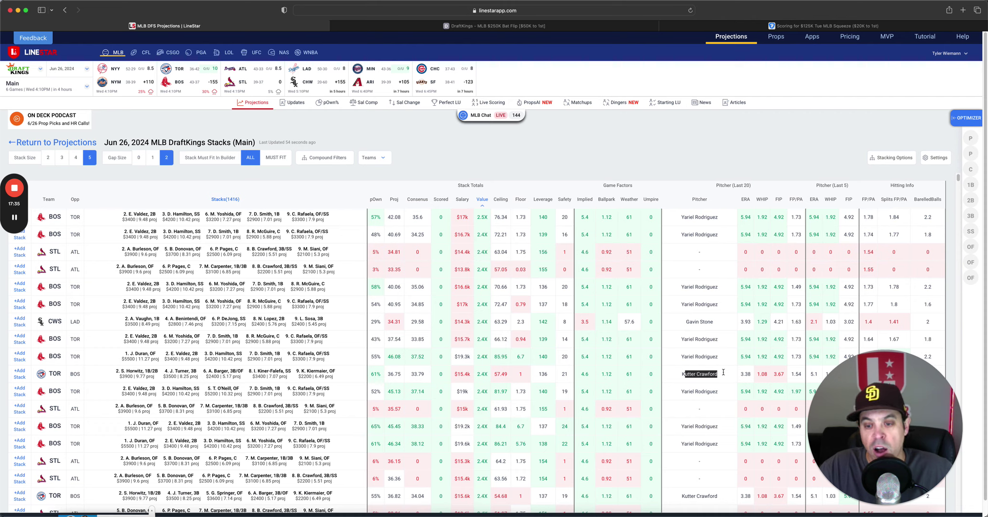
{"action": "left_click", "coordinate": [387, 377]}
{"action": "left_click_drag", "start_coordinate": [386, 377], "coordinate": [370, 376]}
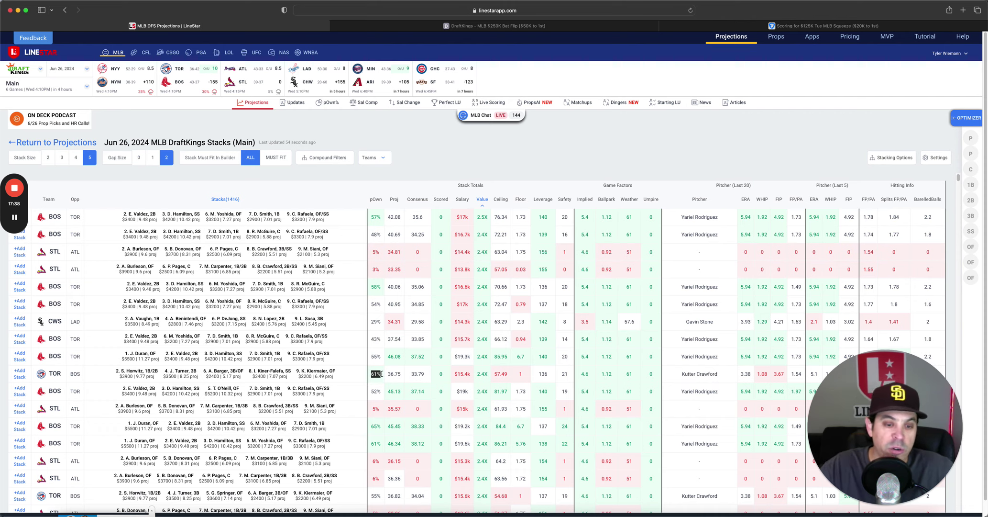
{"action": "left_click", "coordinate": [382, 376]}
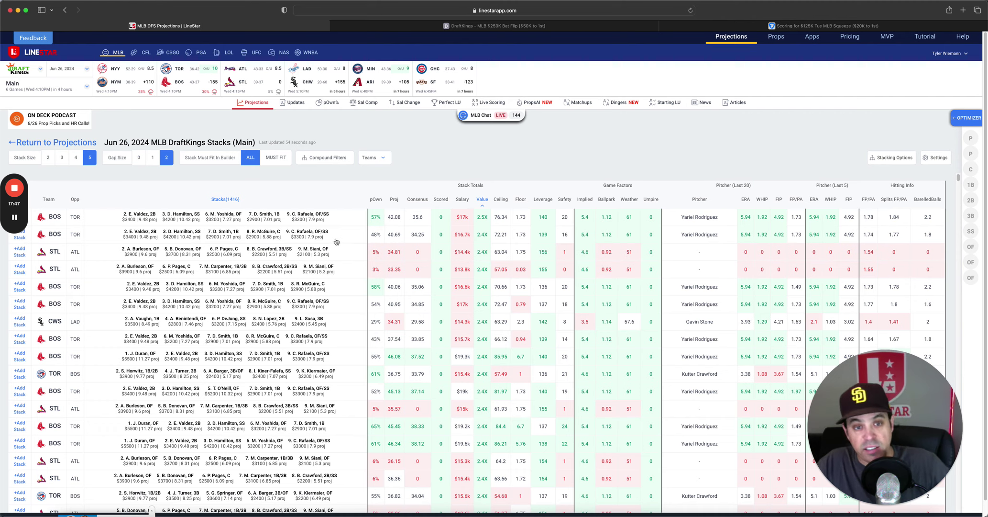
Sort stacks by projected ownership, highest first, and highlight LAD's 91% against Erick Fedde.
{"action": "left_click", "coordinate": [375, 199]}
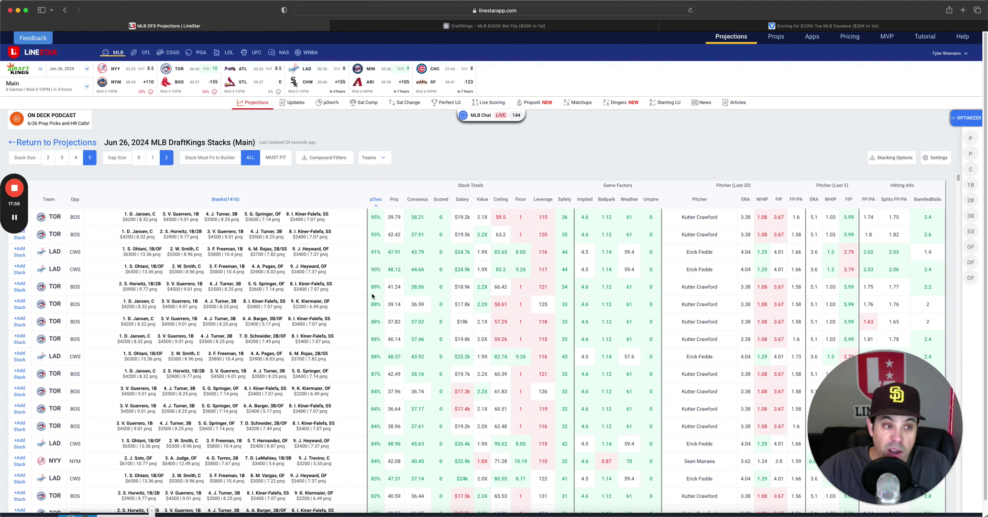
{"action": "left_click_drag", "start_coordinate": [371, 252], "coordinate": [379, 252]}
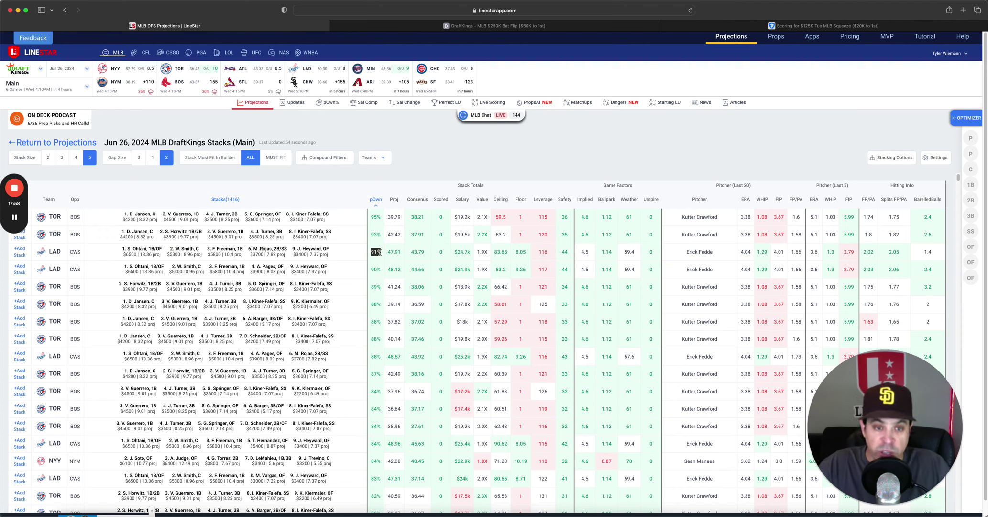
{"action": "left_click", "coordinate": [378, 252]}
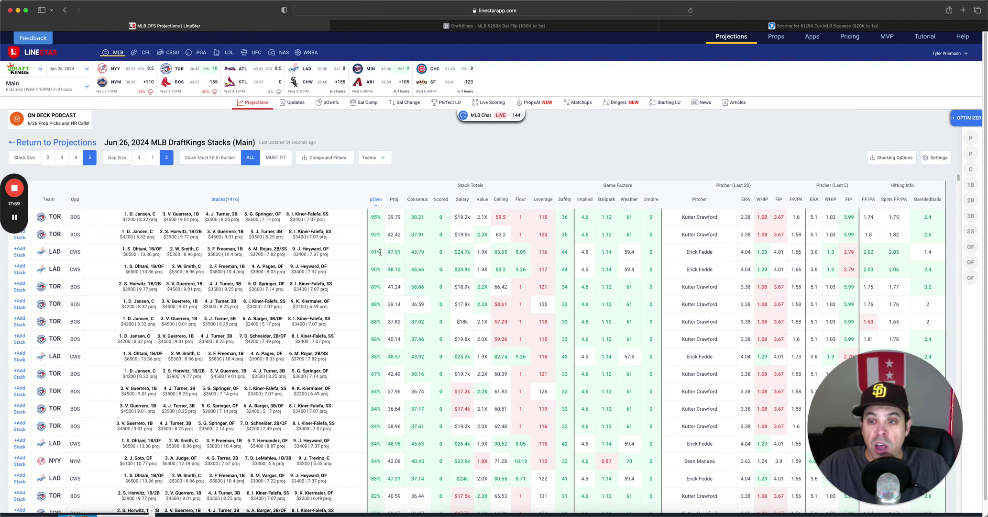
{"action": "triple_click", "coordinate": [729, 256]}
{"action": "left_click", "coordinate": [726, 256]}
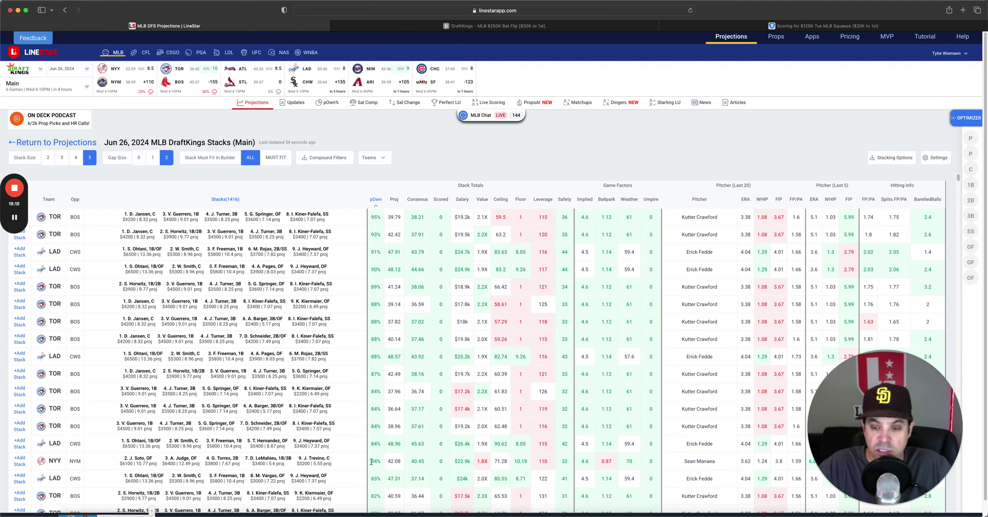
Highlight the NYY stack's 84% ownership and opposing pitcher Sean Manaea.
{"action": "left_click_drag", "start_coordinate": [370, 461], "coordinate": [383, 460]}
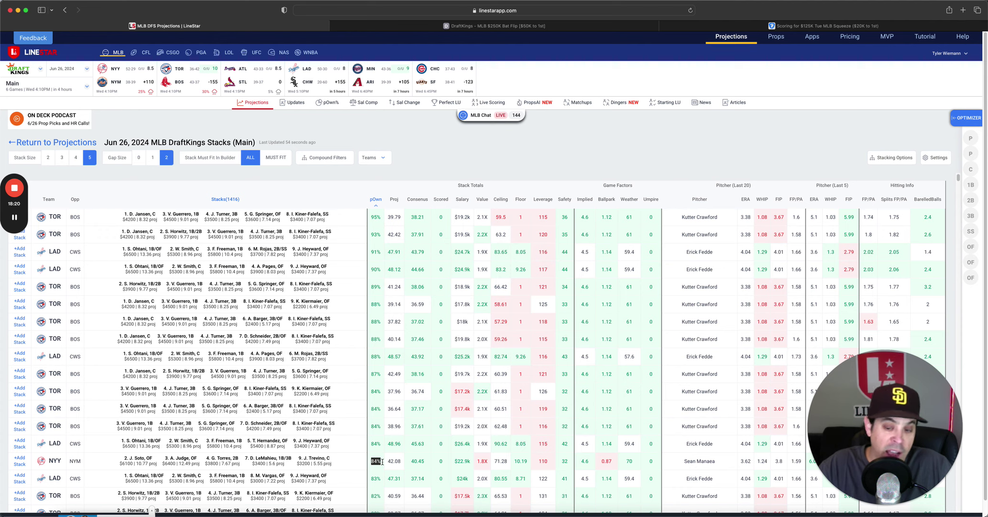
{"action": "left_click", "coordinate": [687, 466]}
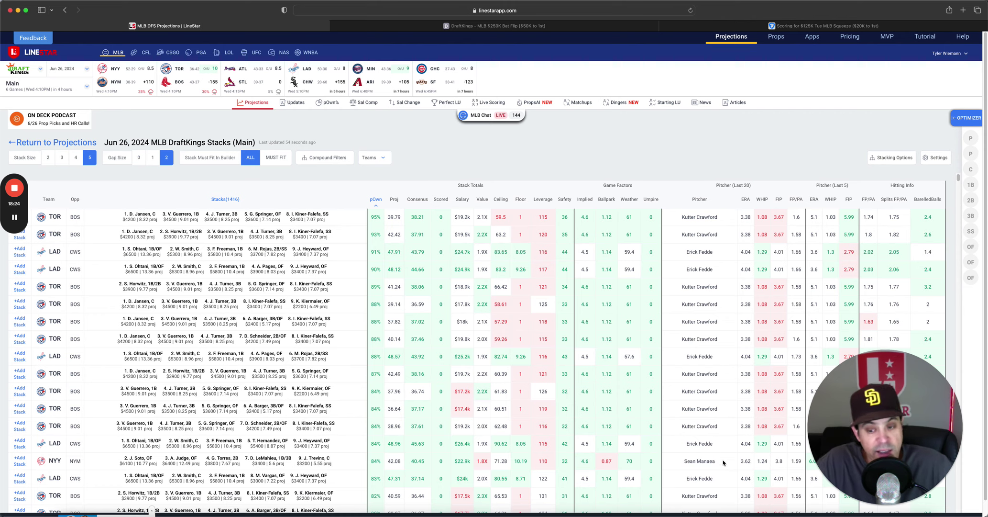
{"action": "left_click_drag", "start_coordinate": [716, 461], "coordinate": [682, 461]}
{"action": "left_click", "coordinate": [683, 461]}
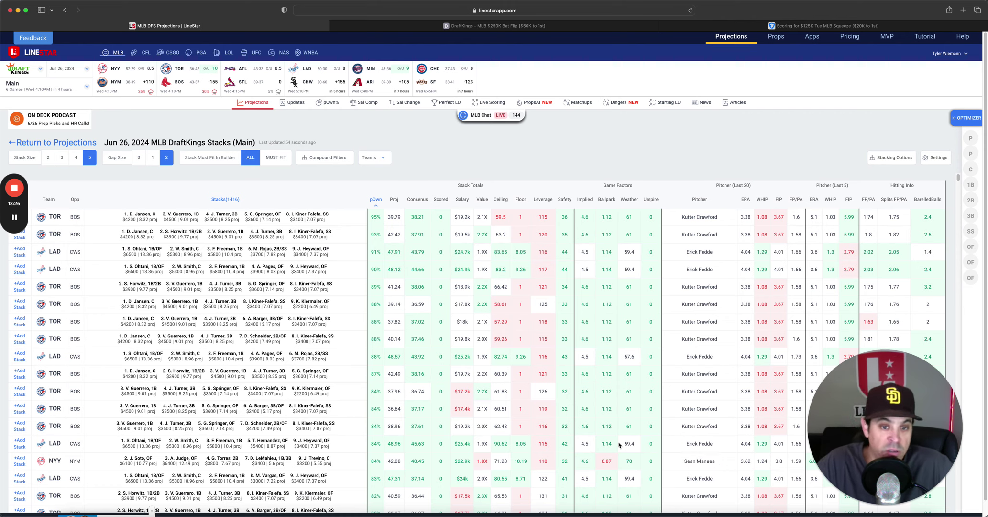
Sort the DraftKings stacks by ceiling, highest first, putting Boston's 97.32 stacks on top.
{"action": "left_click", "coordinate": [394, 200]}
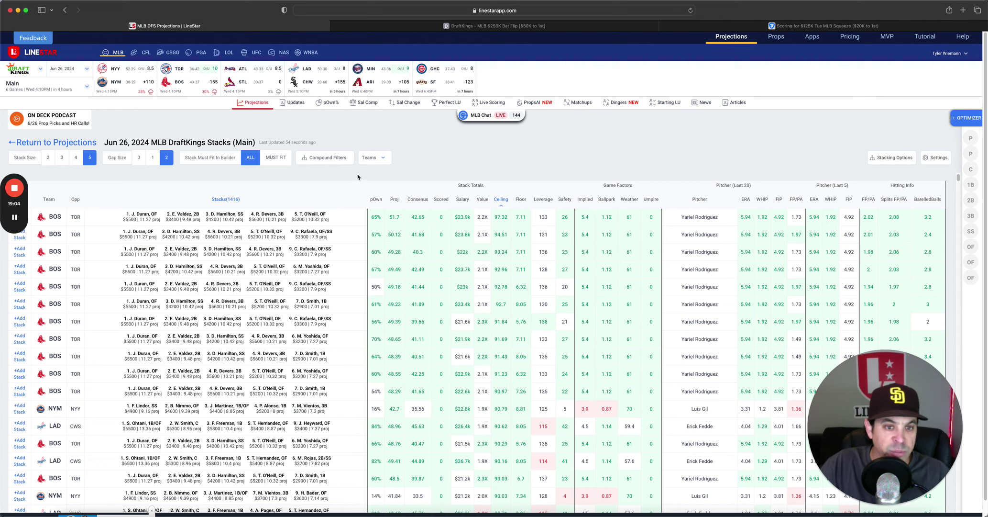
{"action": "left_click", "coordinate": [375, 159]}
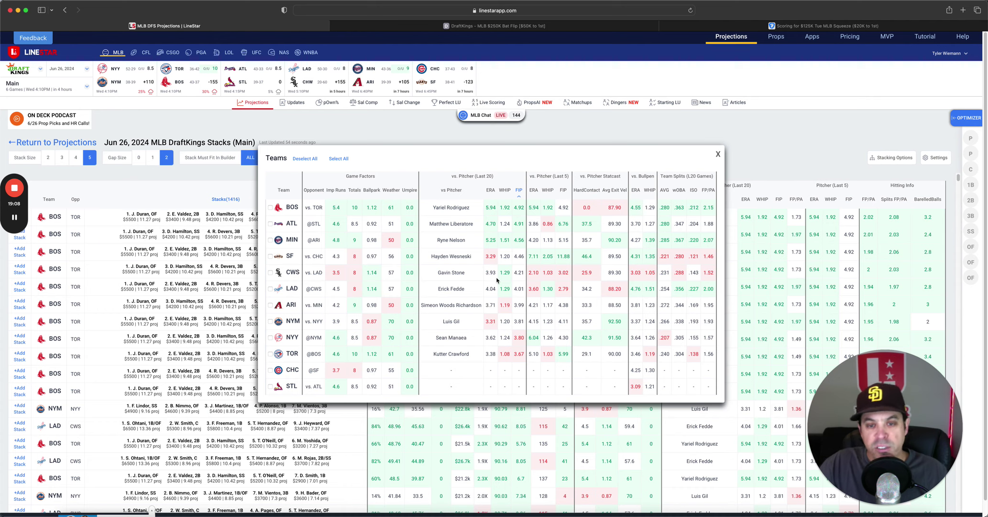
Point out the BOS and ATL opposing pitchers, then limit the stacks to Atlanta's 121.
{"action": "left_click_drag", "start_coordinate": [427, 209], "coordinate": [475, 207]}
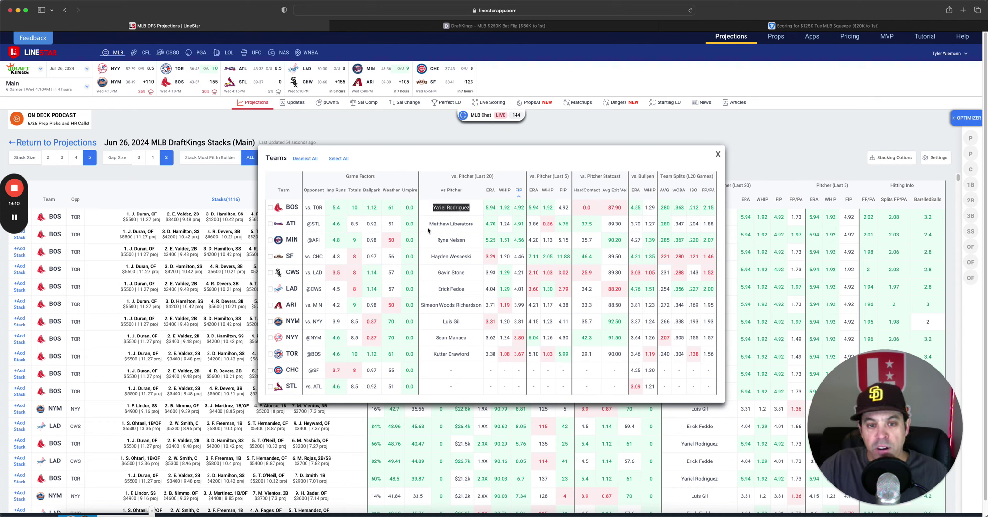
{"action": "left_click_drag", "start_coordinate": [428, 226], "coordinate": [468, 224]}
{"action": "left_click", "coordinate": [466, 225]}
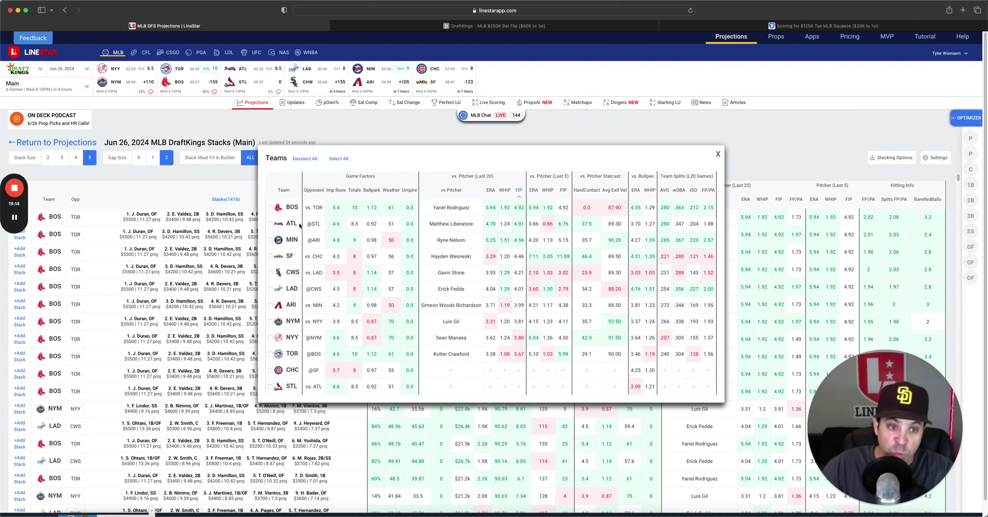
{"action": "left_click_drag", "start_coordinate": [301, 223], "coordinate": [282, 225]}
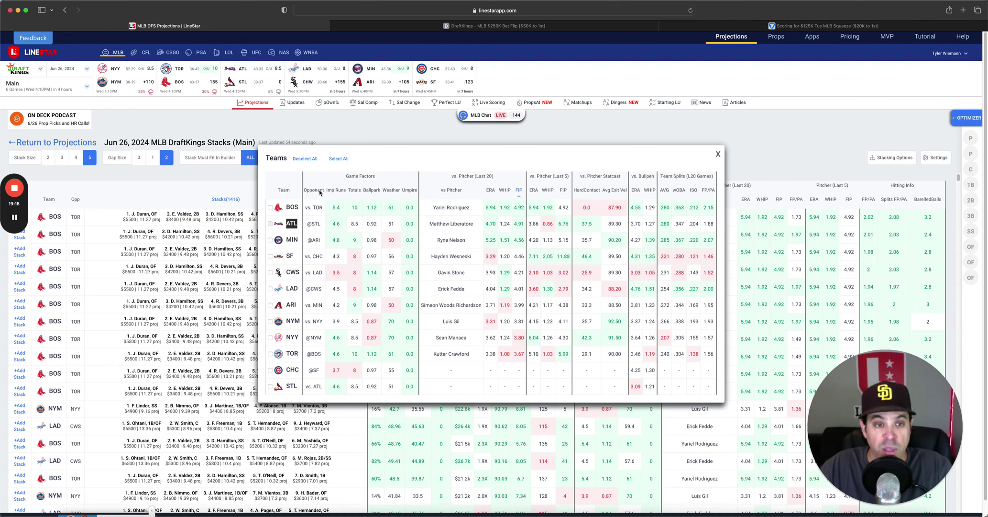
{"action": "left_click", "coordinate": [336, 190]}
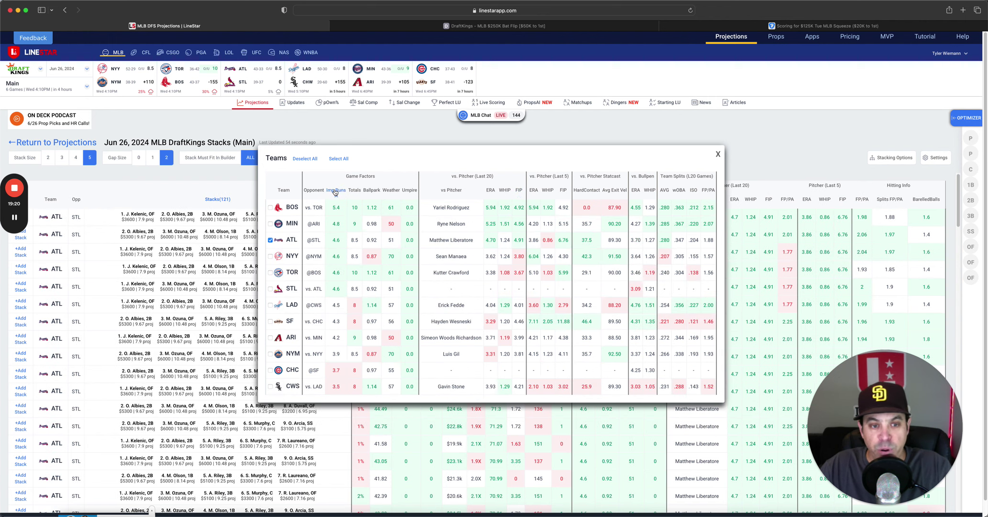
Remove the ATL filter to restore all stacks, then highlight Hayden Wesneski's 11.88 FIP.
{"action": "left_click", "coordinate": [270, 240]}
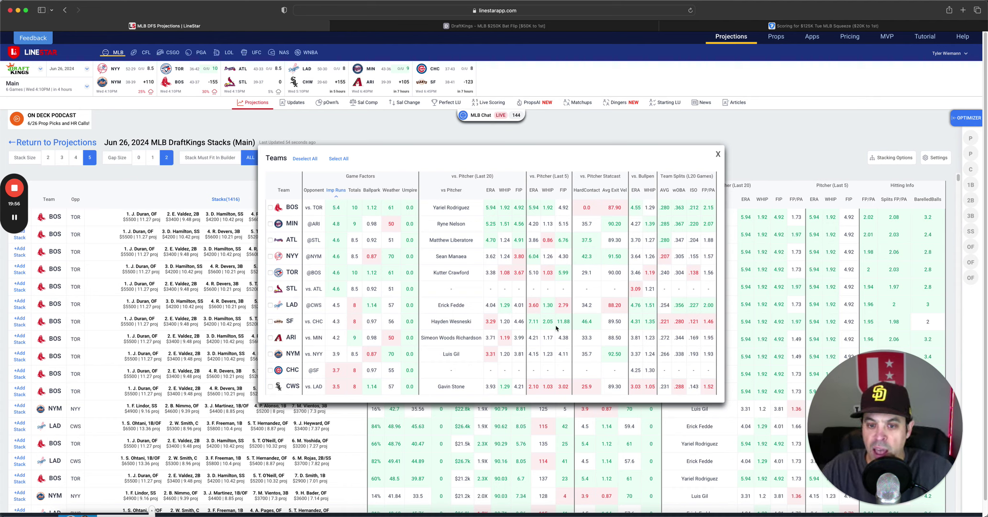
{"action": "left_click_drag", "start_coordinate": [556, 322], "coordinate": [571, 322]}
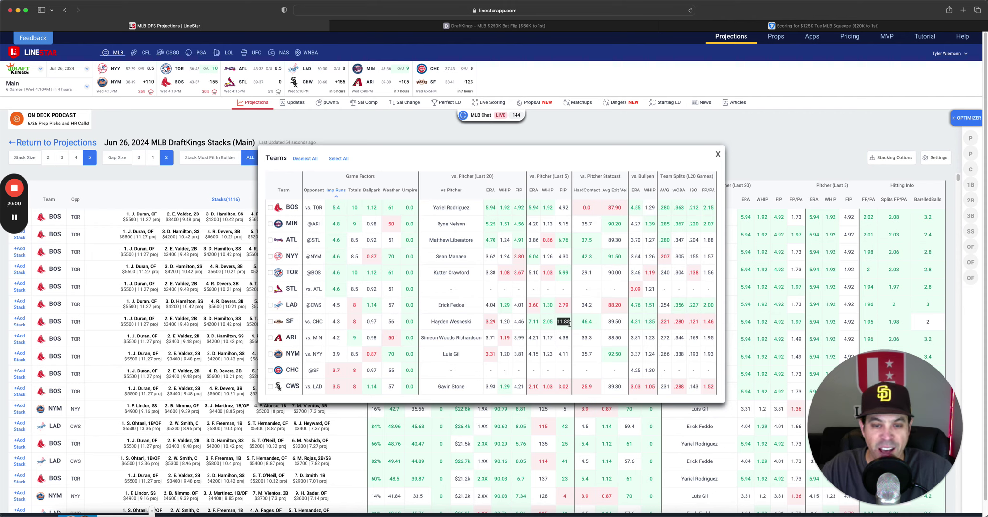
{"action": "left_click", "coordinate": [569, 324]}
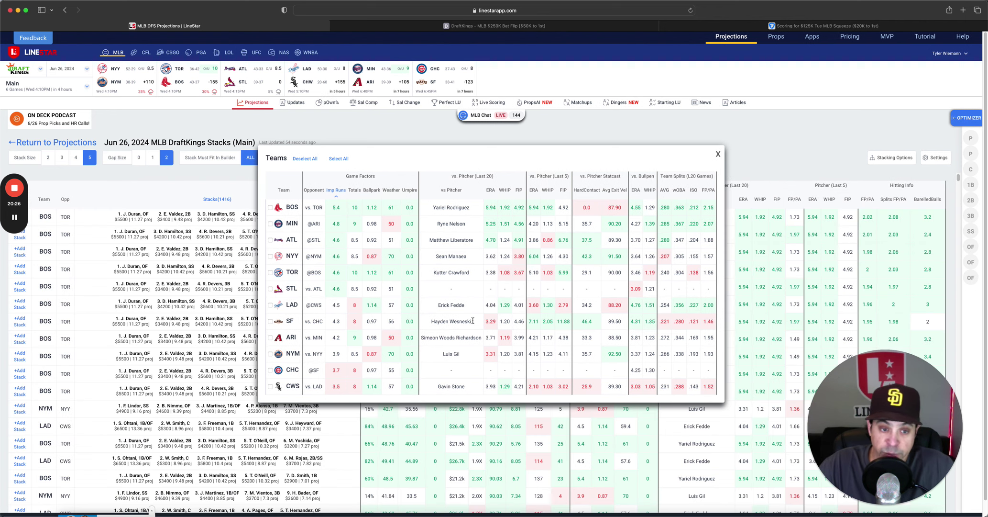
{"action": "triple_click", "coordinate": [472, 321]}
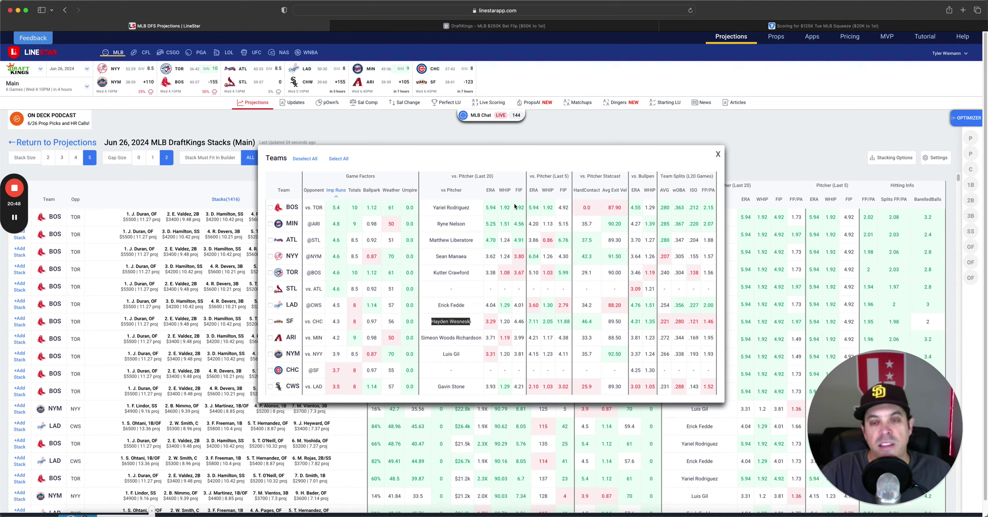
Close the Teams panel to reveal the full 1,414-stack DraftKings table.
{"action": "left_click", "coordinate": [719, 155]}
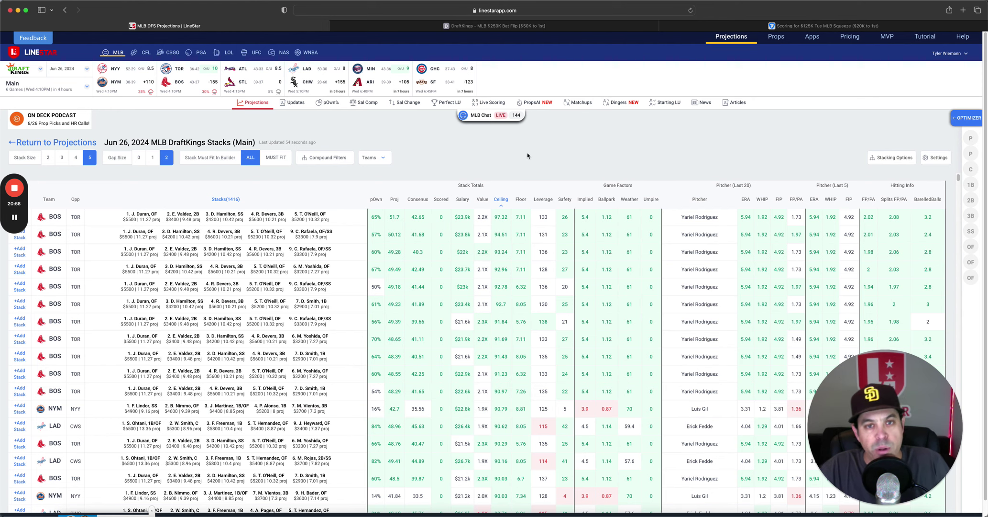
{"action": "mouse_move", "coordinate": [15, 189]}
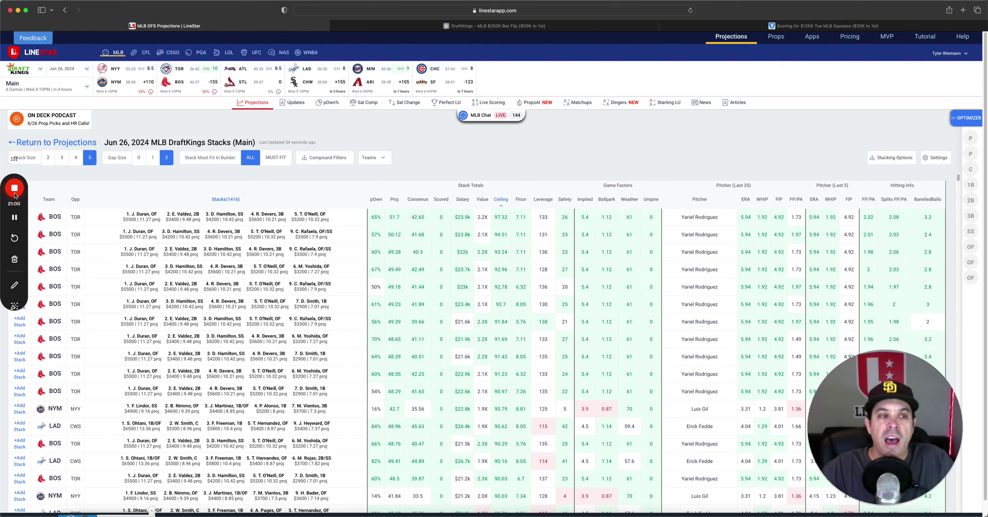